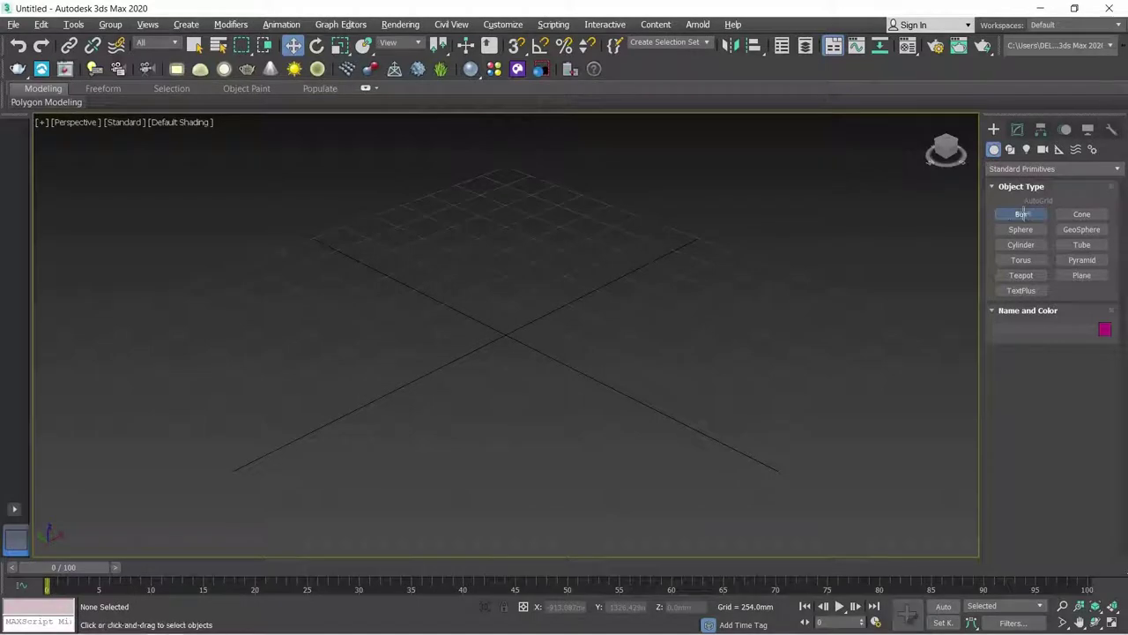
# Step: Draw Box001 at about 795 × 823 × 635 mm with 6 length, width and height segments
pyautogui.click(1022, 214)
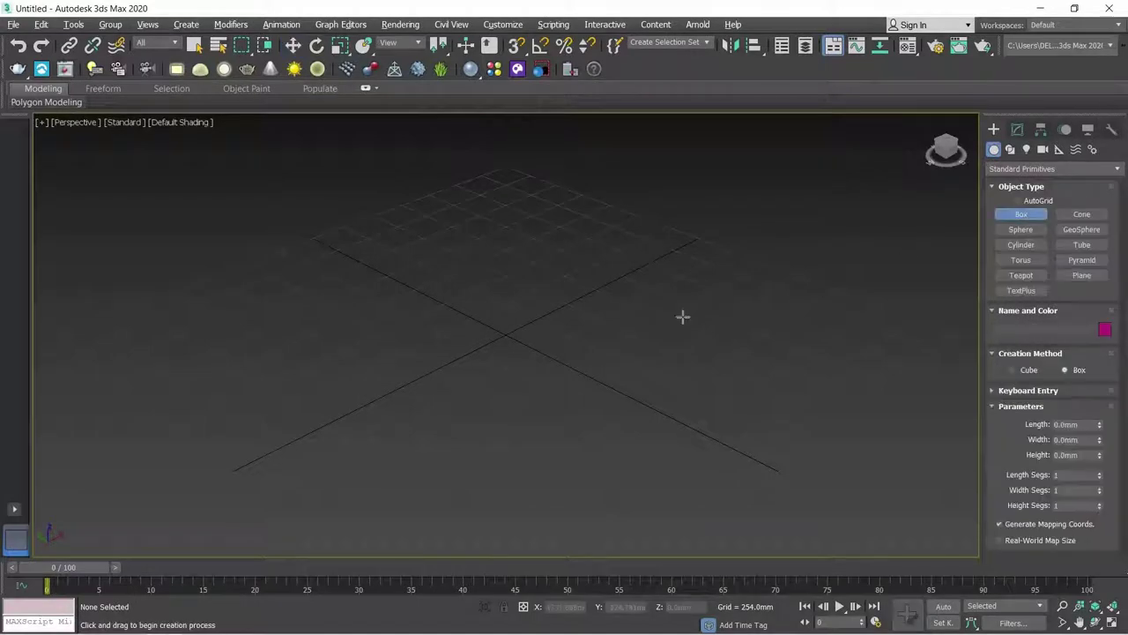
pyautogui.moveTo(411, 338)
pyautogui.mouseDown()
pyautogui.moveTo(602, 360)
pyautogui.moveTo(579, 344)
pyautogui.mouseUp()
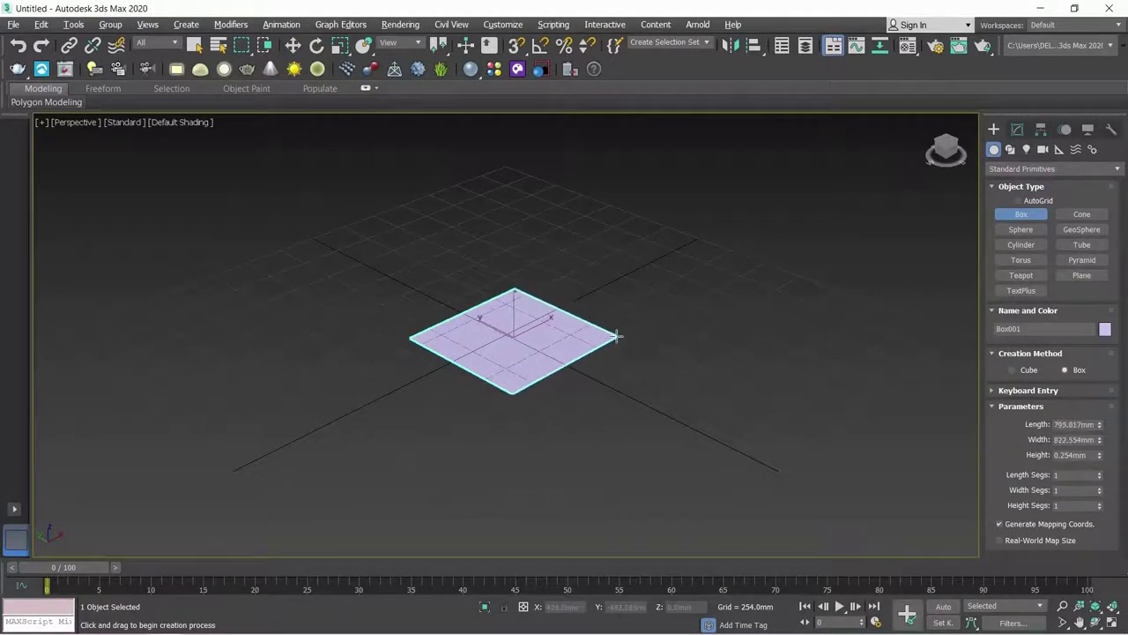
pyautogui.click(600, 219)
pyautogui.doubleClick(1064, 476)
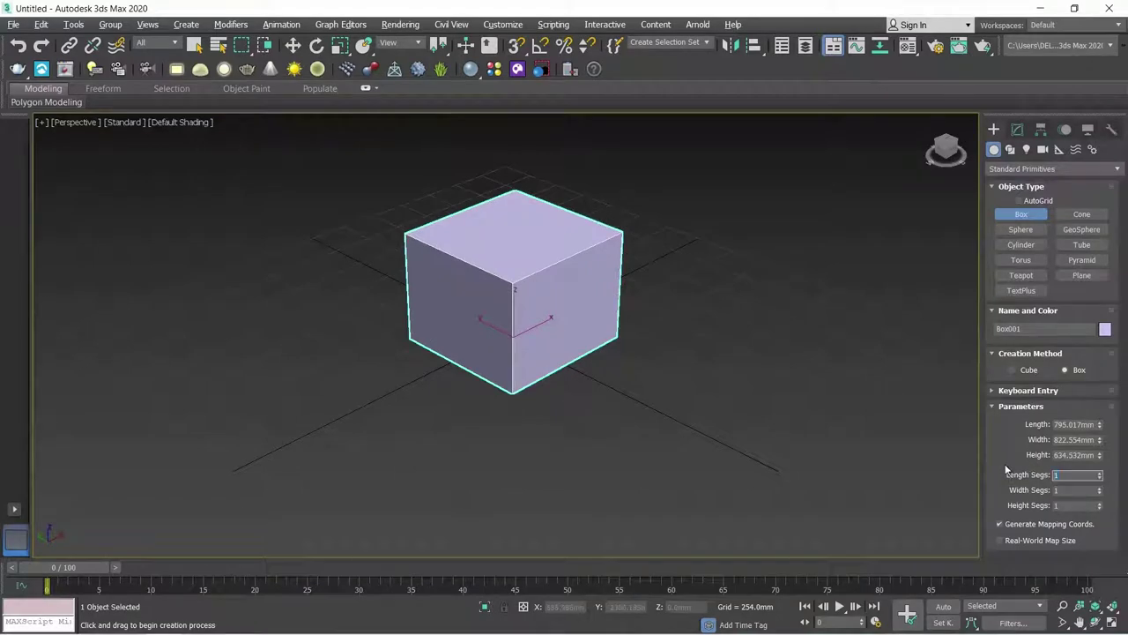
pyautogui.write('6')
pyautogui.press('Tab')
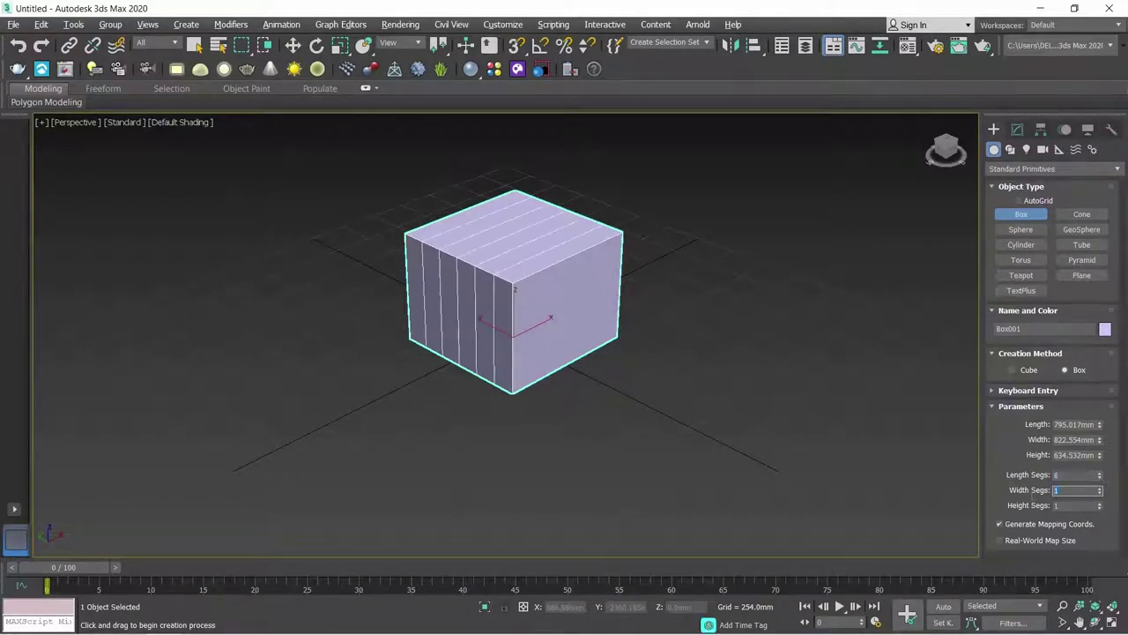
pyautogui.write('6')
pyautogui.press('Tab')
pyautogui.write('6')
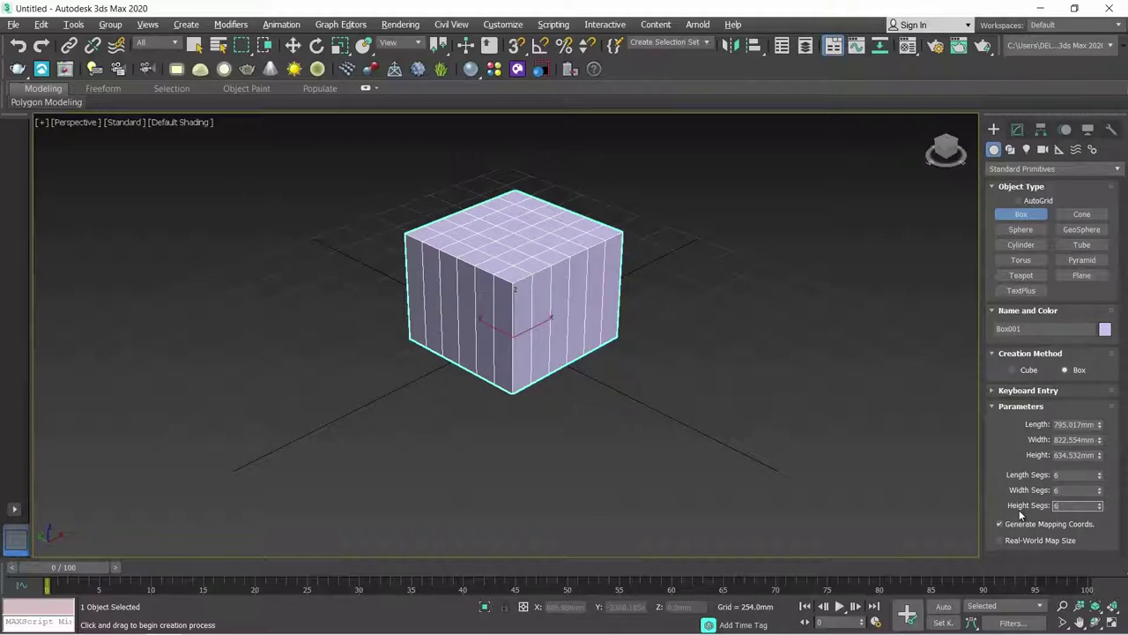
pyautogui.press('Return')
pyautogui.scroll(3, 697, 410)
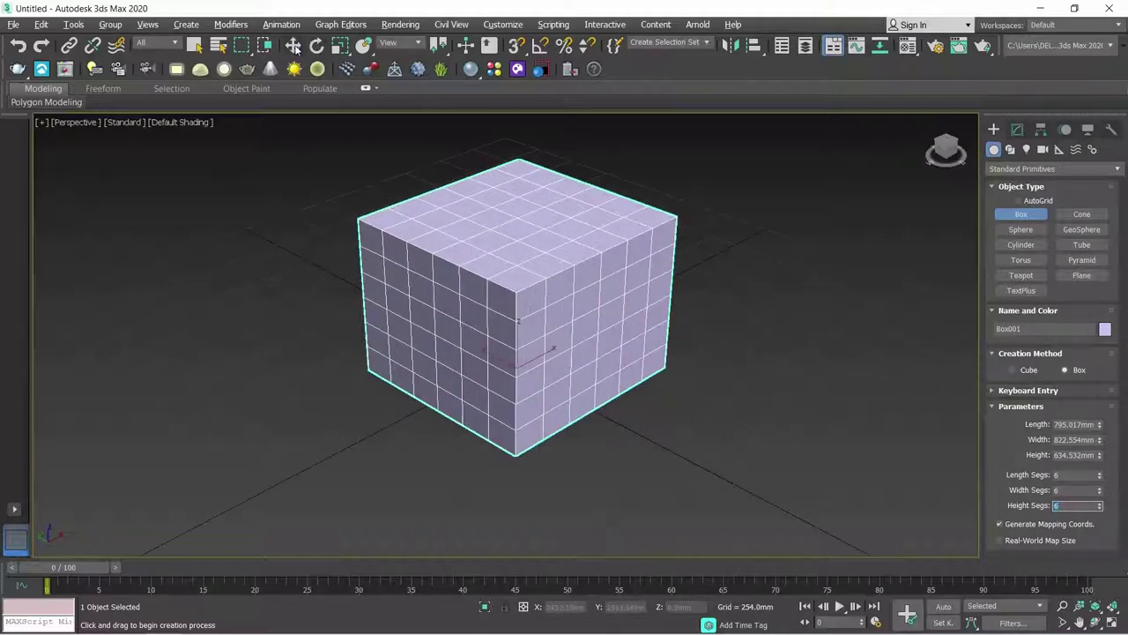
pyautogui.click(296, 51)
# Step: Convert Box001 to an Editable Poly and enter Vertex mode, viewing the top face
pyautogui.rightClick(511, 236)
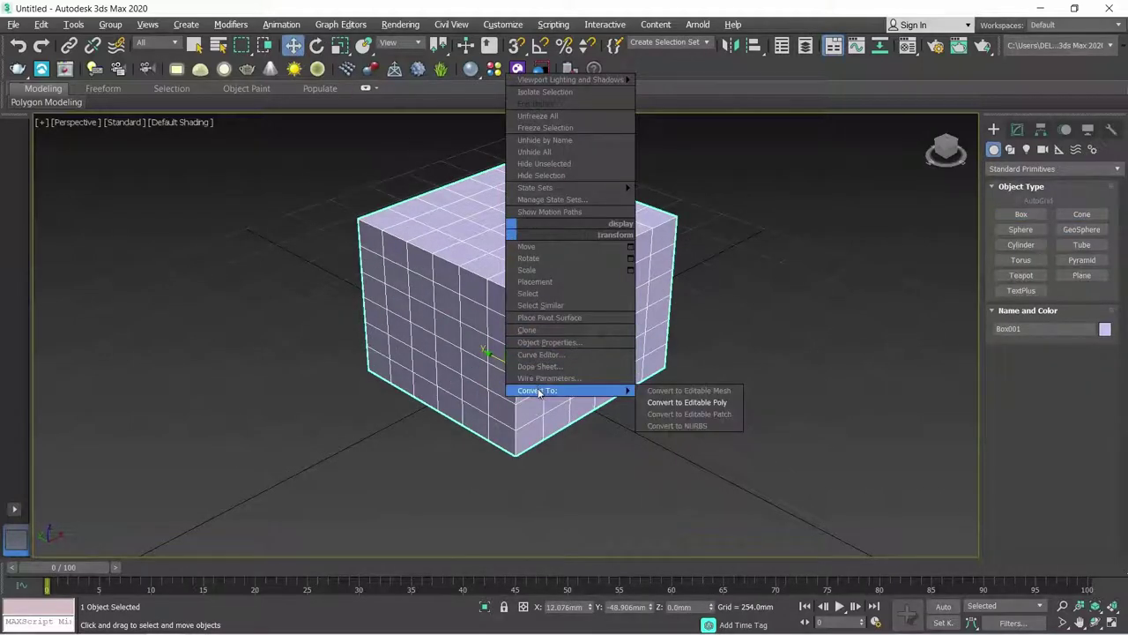
pyautogui.click(695, 405)
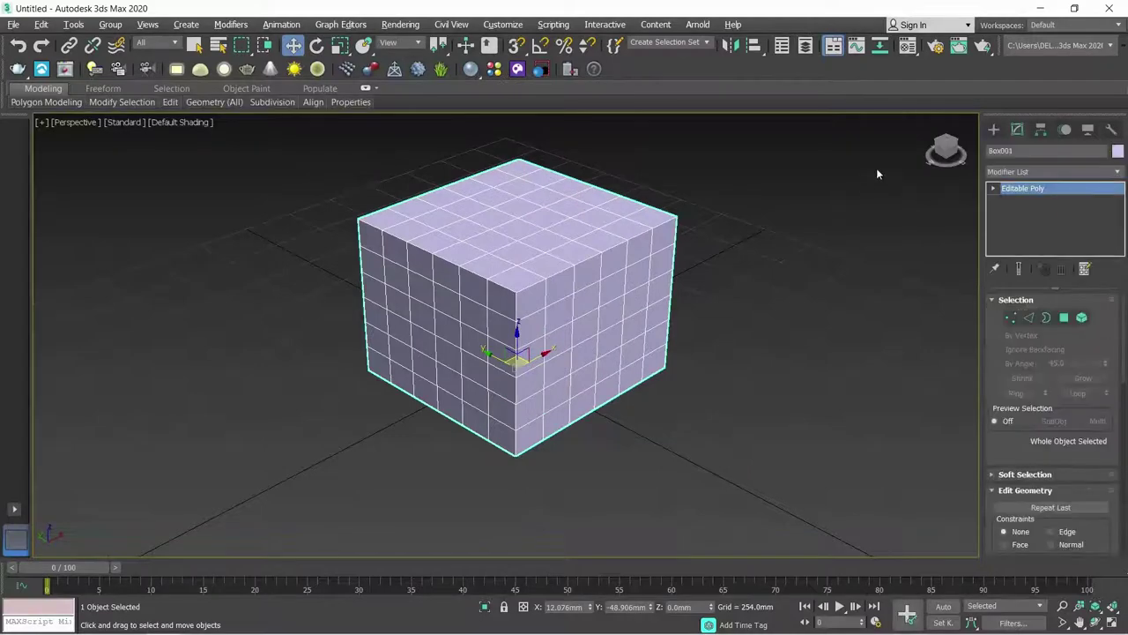
pyautogui.moveTo(942, 148); pyautogui.dragTo(945, 163)
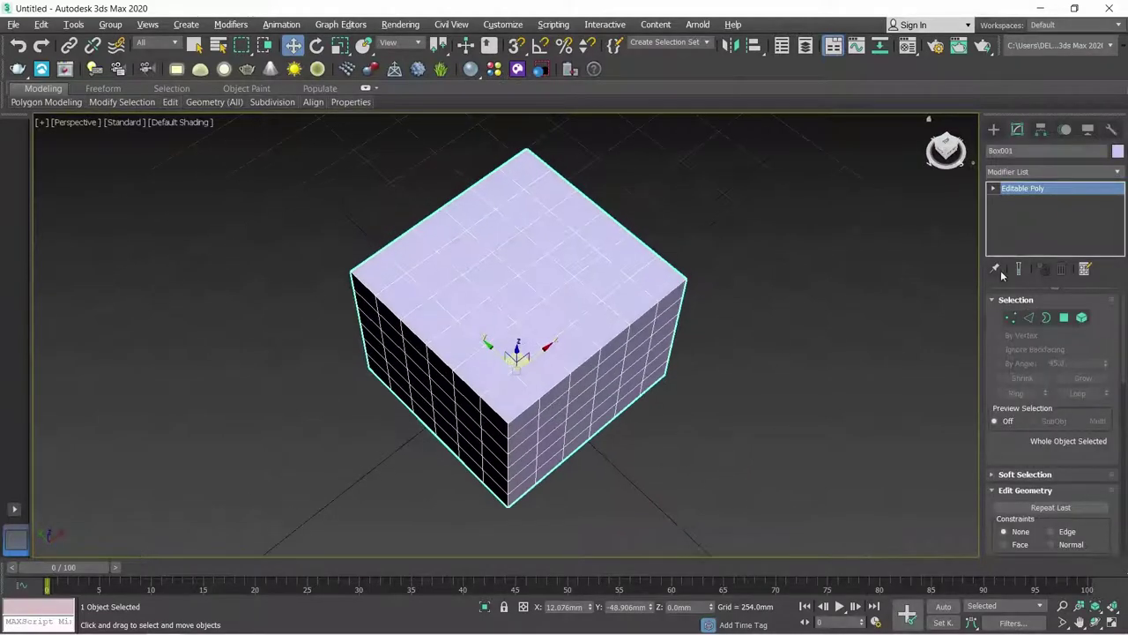
pyautogui.click(1012, 317)
pyautogui.scroll(5, 408, 254)
pyautogui.scroll(-5, 368, 296)
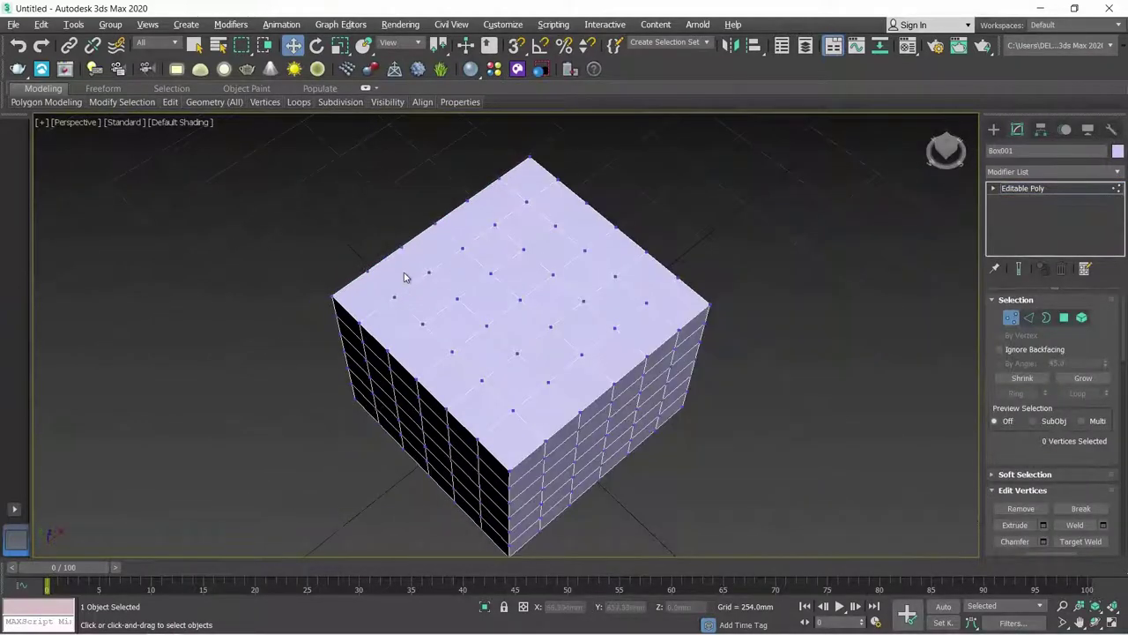
# Step: Select the first alternating vertices across the top face's upper rows
pyautogui.click(368, 269)
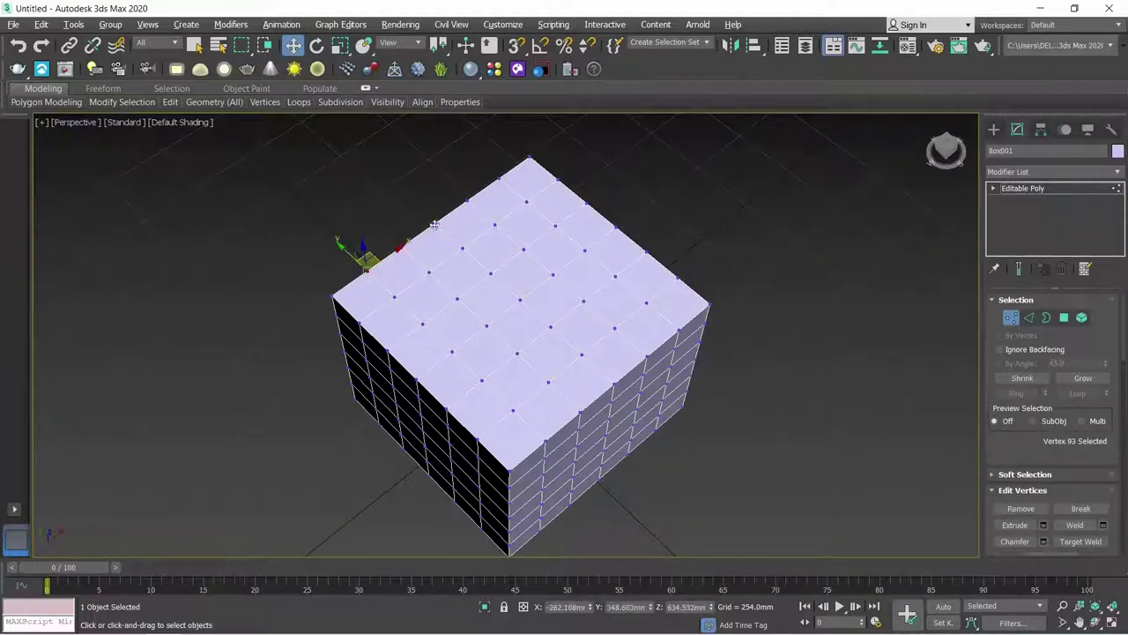
pyautogui.keyDown('ctrl'); pyautogui.click(435, 222); pyautogui.keyUp('ctrl')
pyautogui.keyDown('ctrl'); pyautogui.click(466, 202); pyautogui.keyUp('ctrl')
pyautogui.keyDown('ctrl'); pyautogui.click(558, 180); pyautogui.keyUp('ctrl')
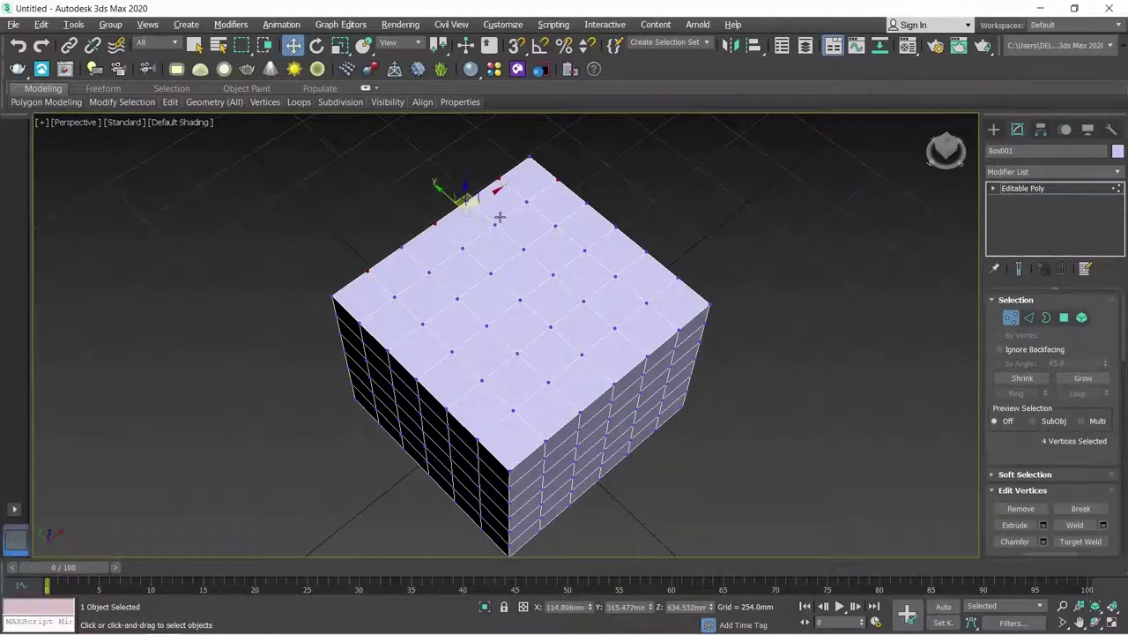
pyautogui.keyDown('ctrl'); pyautogui.click(494, 224); pyautogui.keyUp('ctrl')
pyautogui.keyDown('ctrl'); pyautogui.click(429, 271); pyautogui.keyUp('ctrl')
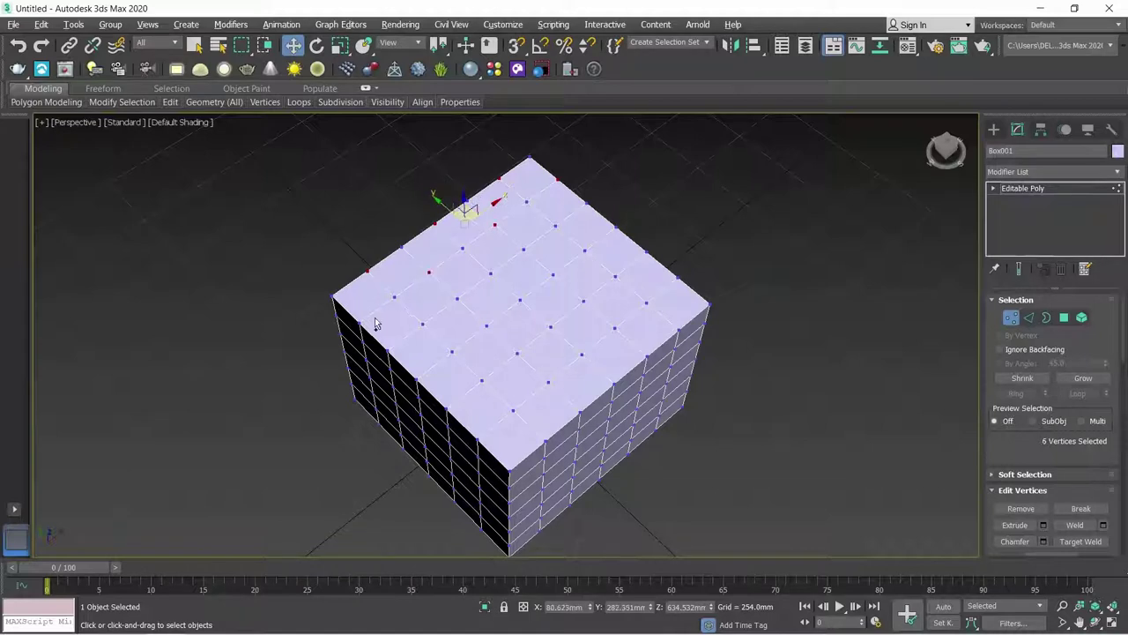
pyautogui.keyDown('ctrl'); pyautogui.click(361, 323); pyautogui.keyUp('ctrl')
pyautogui.keyDown('ctrl'); pyautogui.click(423, 324); pyautogui.keyUp('ctrl')
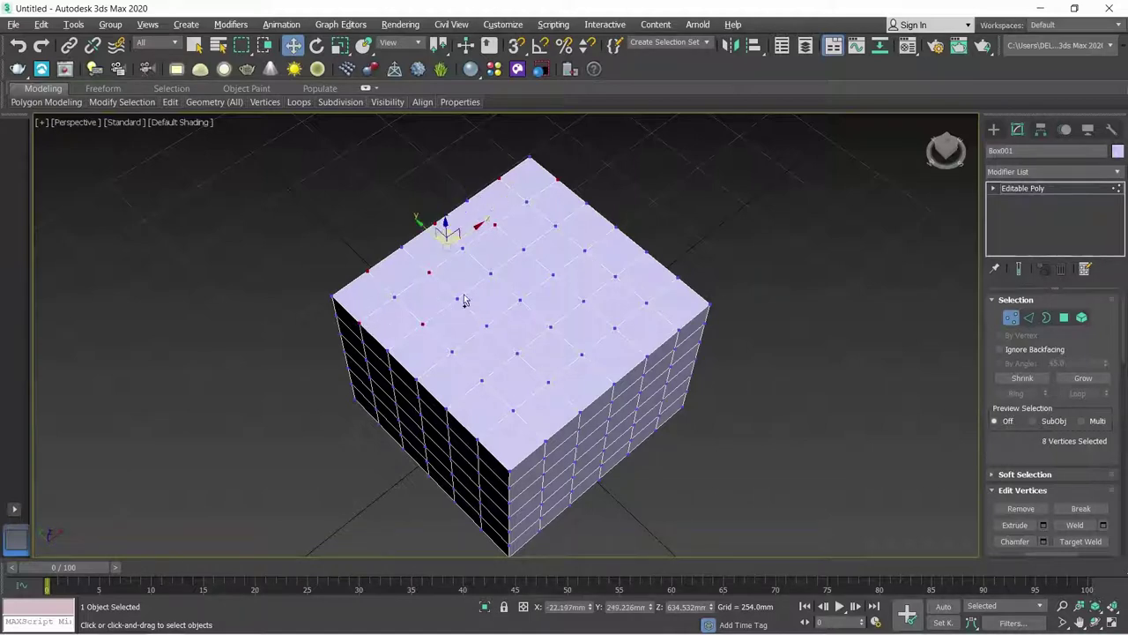
pyautogui.keyDown('ctrl'); pyautogui.click(491, 274); pyautogui.keyUp('ctrl')
pyautogui.keyDown('ctrl'); pyautogui.click(554, 226); pyautogui.keyUp('ctrl')
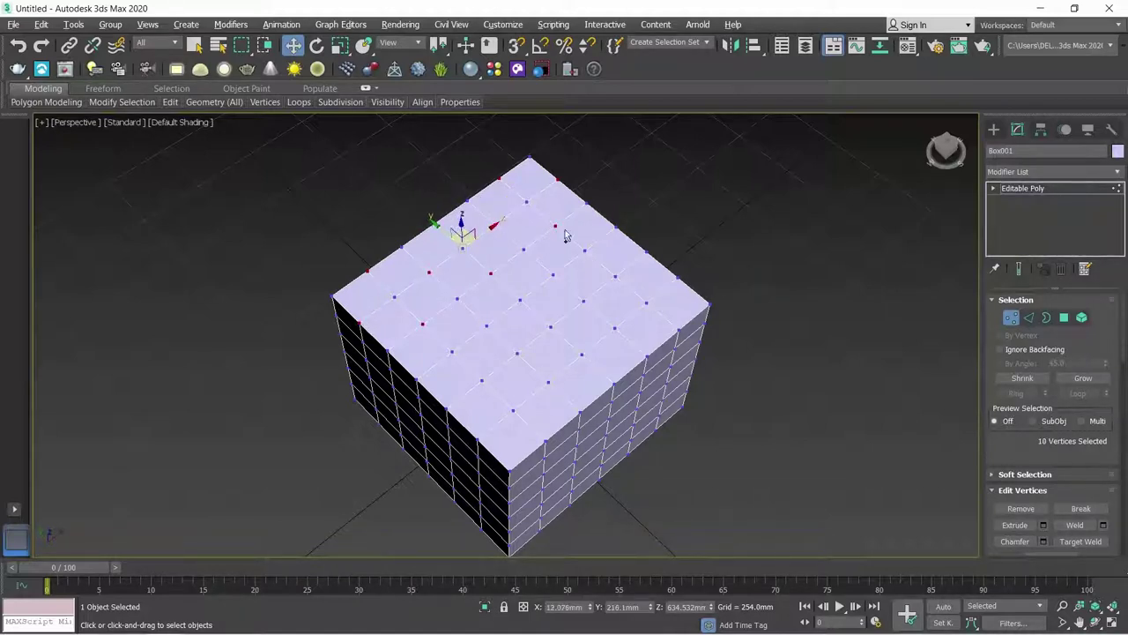
pyautogui.keyDown('ctrl'); pyautogui.click(615, 229); pyautogui.keyUp('ctrl')
pyautogui.keyDown('ctrl'); pyautogui.click(554, 276); pyautogui.keyUp('ctrl')
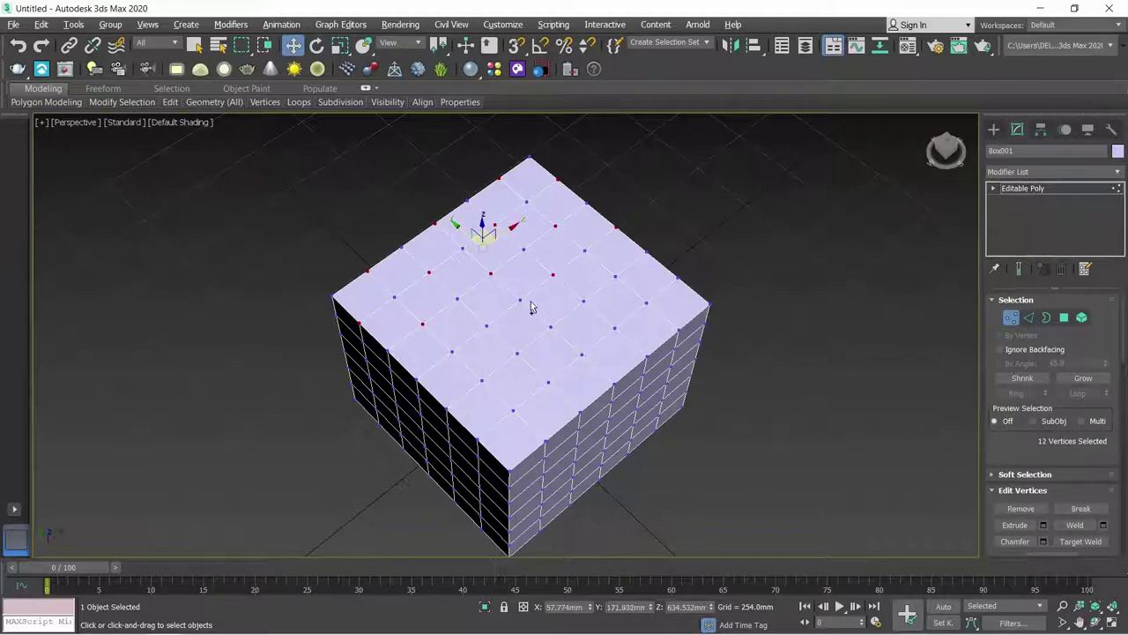
# Step: Add the remaining alternating top-face vertices, bringing the selection to 24
pyautogui.keyDown('ctrl'); pyautogui.click(486, 327); pyautogui.keyUp('ctrl')
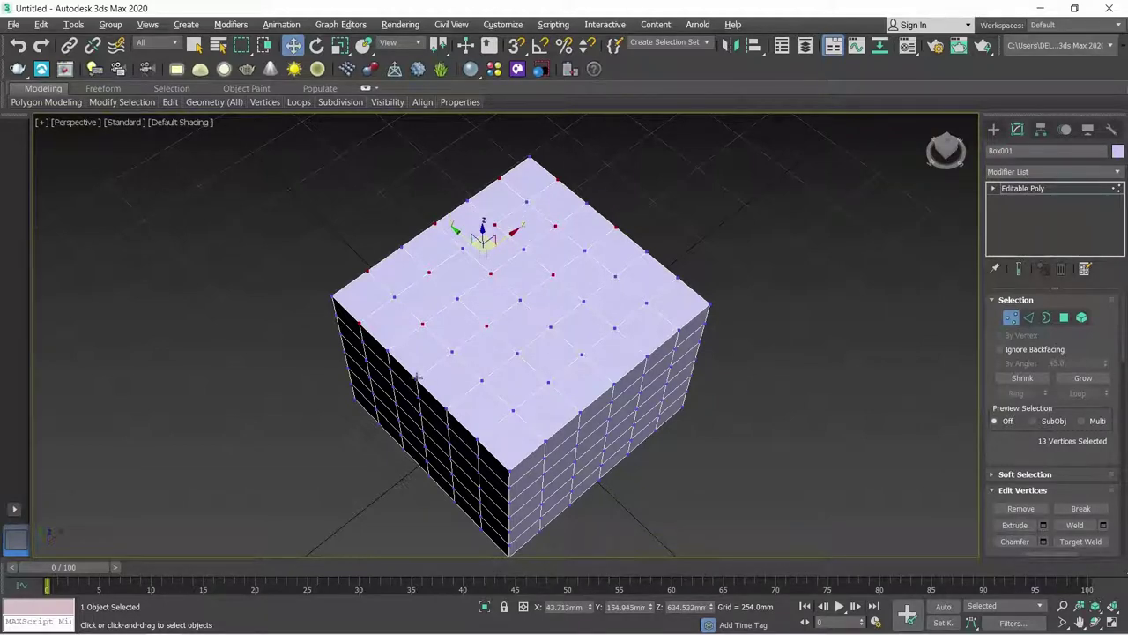
pyautogui.keyDown('ctrl'); pyautogui.click(481, 381); pyautogui.keyUp('ctrl')
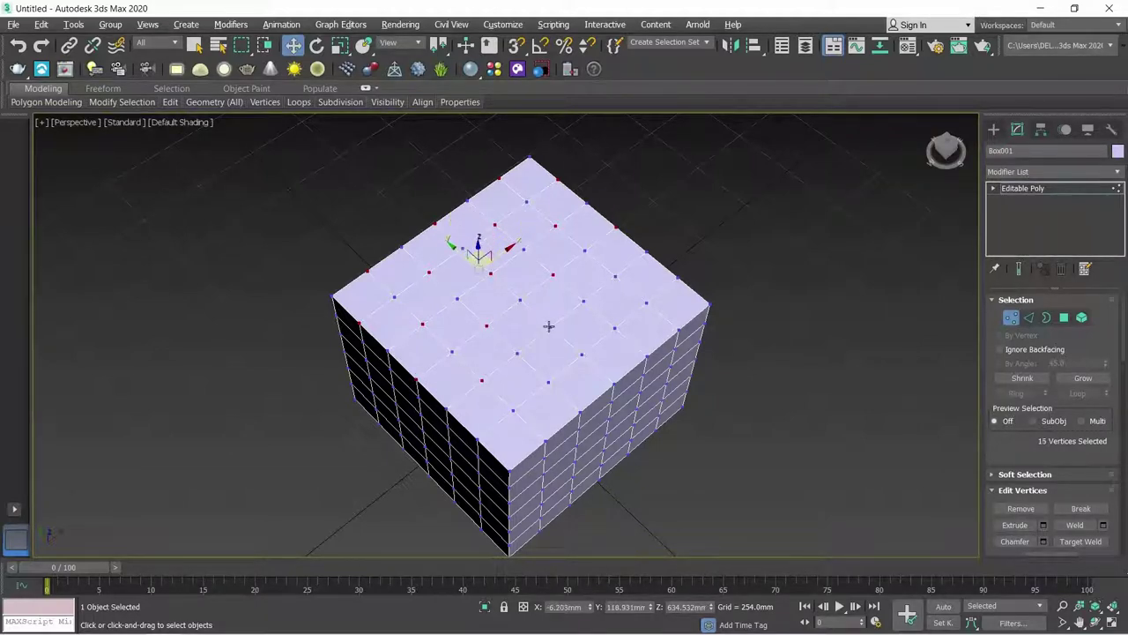
pyautogui.keyDown('ctrl'); pyautogui.click(550, 327); pyautogui.keyUp('ctrl')
pyautogui.keyDown('ctrl'); pyautogui.click(615, 276); pyautogui.keyUp('ctrl')
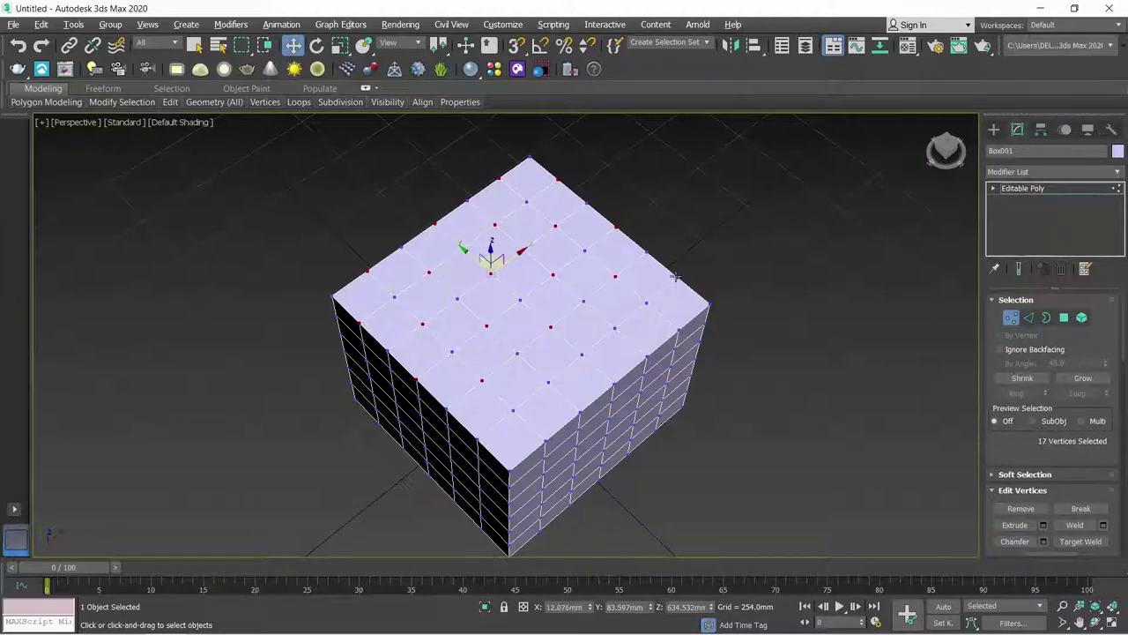
pyautogui.keyDown('ctrl'); pyautogui.click(676, 277); pyautogui.keyUp('ctrl')
pyautogui.keyDown('ctrl'); pyautogui.click(615, 327); pyautogui.keyUp('ctrl')
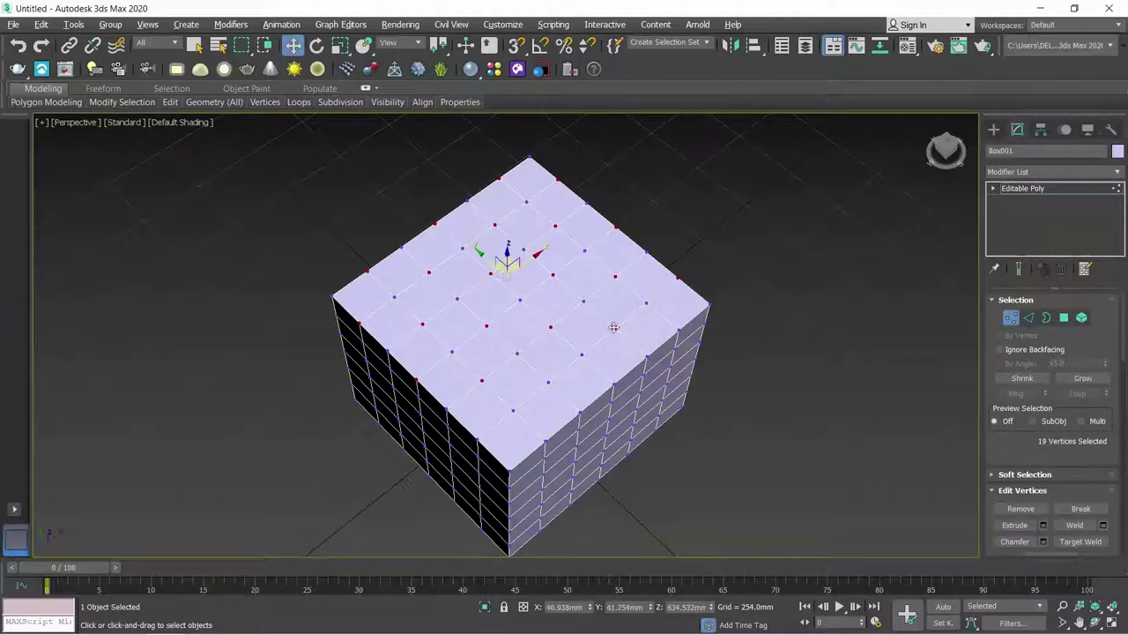
pyautogui.keyDown('ctrl'); pyautogui.click(548, 382); pyautogui.keyUp('ctrl')
pyautogui.keyDown('ctrl'); pyautogui.click(477, 439); pyautogui.keyUp('ctrl')
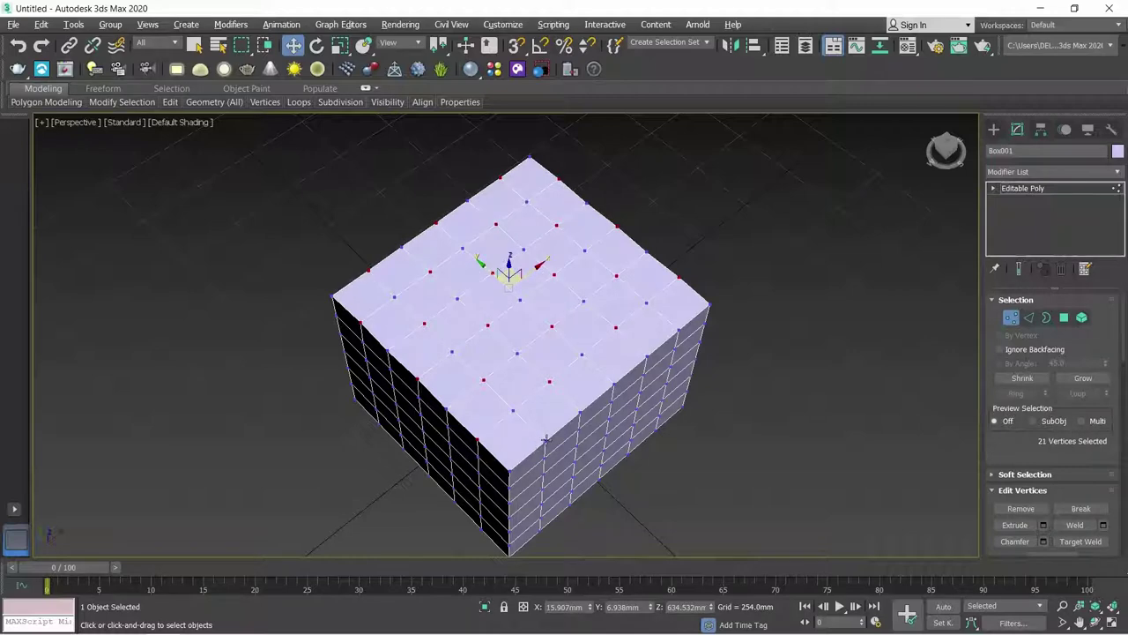
pyautogui.keyDown('ctrl'); pyautogui.click(546, 440); pyautogui.keyUp('ctrl')
pyautogui.keyDown('ctrl'); pyautogui.click(613, 384); pyautogui.keyUp('ctrl')
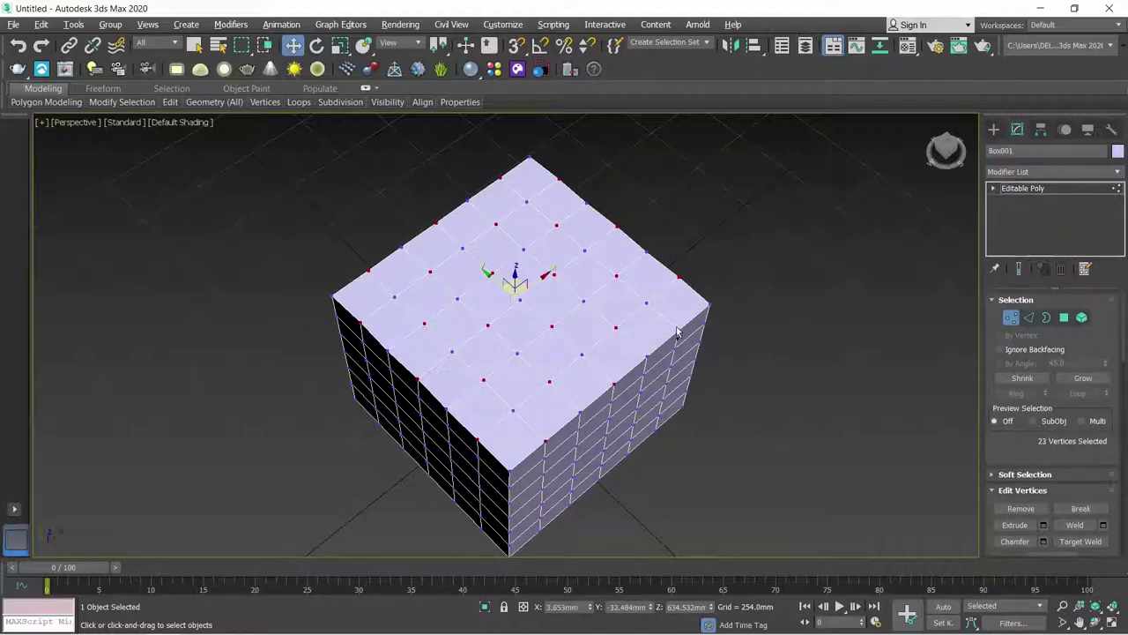
pyautogui.keyDown('ctrl'); pyautogui.click(679, 331); pyautogui.keyUp('ctrl')
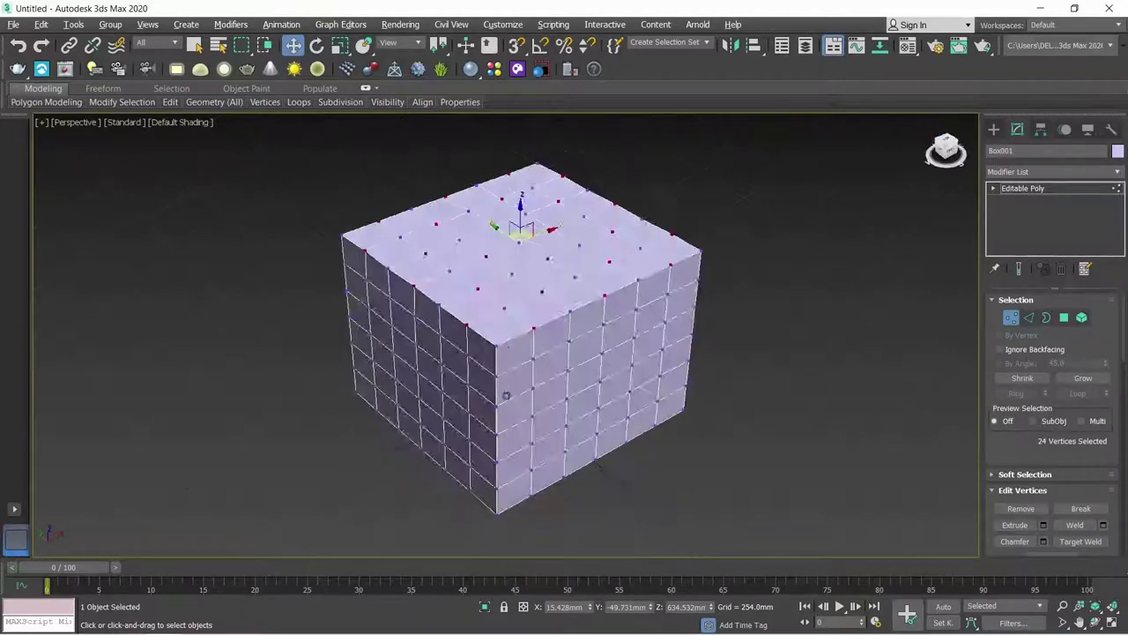
# Step: From a lower angle, add alternating vertices on the front face's upper rows
pyautogui.moveTo(946, 149); pyautogui.dragTo(795, 207)
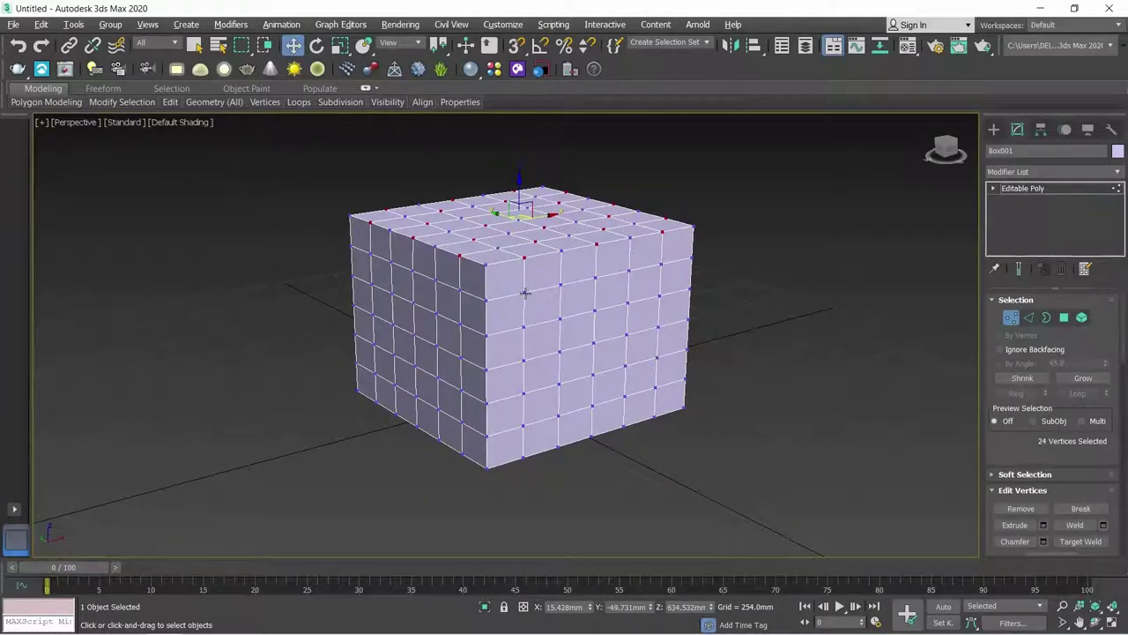
pyautogui.keyDown('ctrl'); pyautogui.click(487, 301); pyautogui.keyUp('ctrl')
pyautogui.keyDown('ctrl'); pyautogui.click(562, 285); pyautogui.keyUp('ctrl')
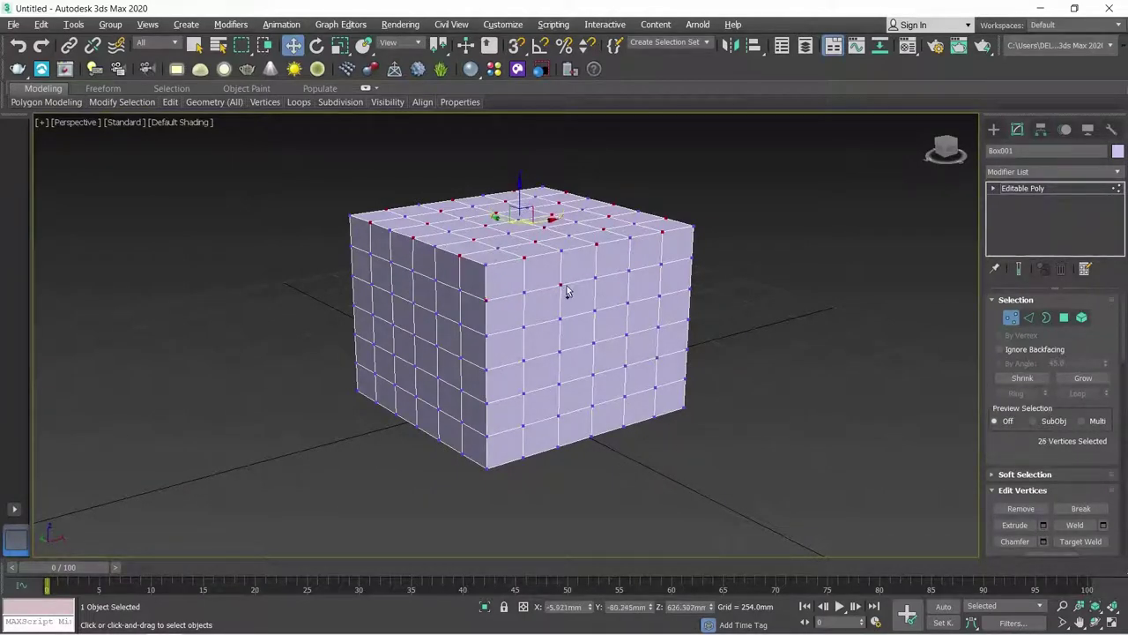
pyautogui.keyDown('ctrl'); pyautogui.click(628, 268); pyautogui.keyUp('ctrl')
pyautogui.keyDown('ctrl'); pyautogui.click(690, 257); pyautogui.keyUp('ctrl')
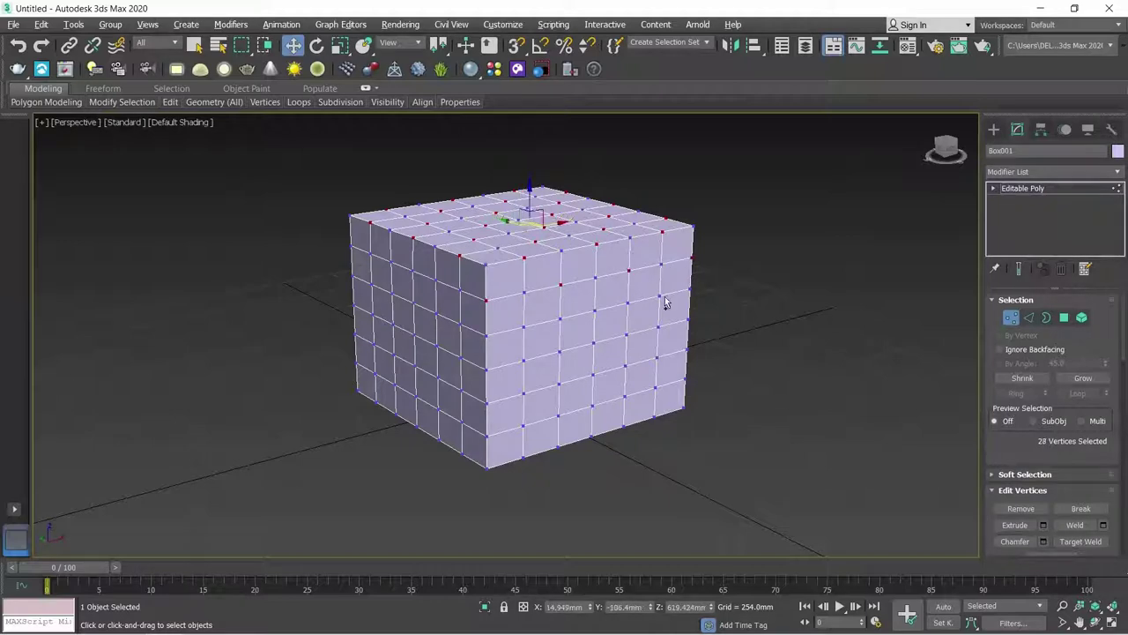
pyautogui.keyDown('ctrl'); pyautogui.click(596, 311); pyautogui.keyUp('ctrl')
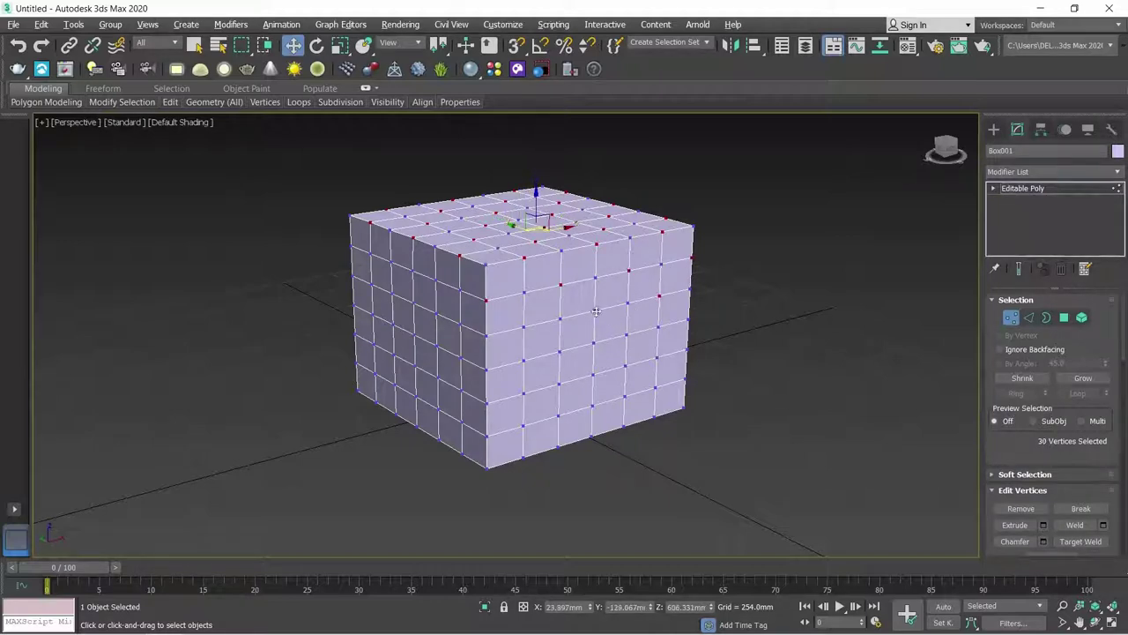
pyautogui.keyDown('ctrl'); pyautogui.click(525, 327); pyautogui.keyUp('ctrl')
pyautogui.keyDown('ctrl'); pyautogui.click(524, 364); pyautogui.keyUp('ctrl')
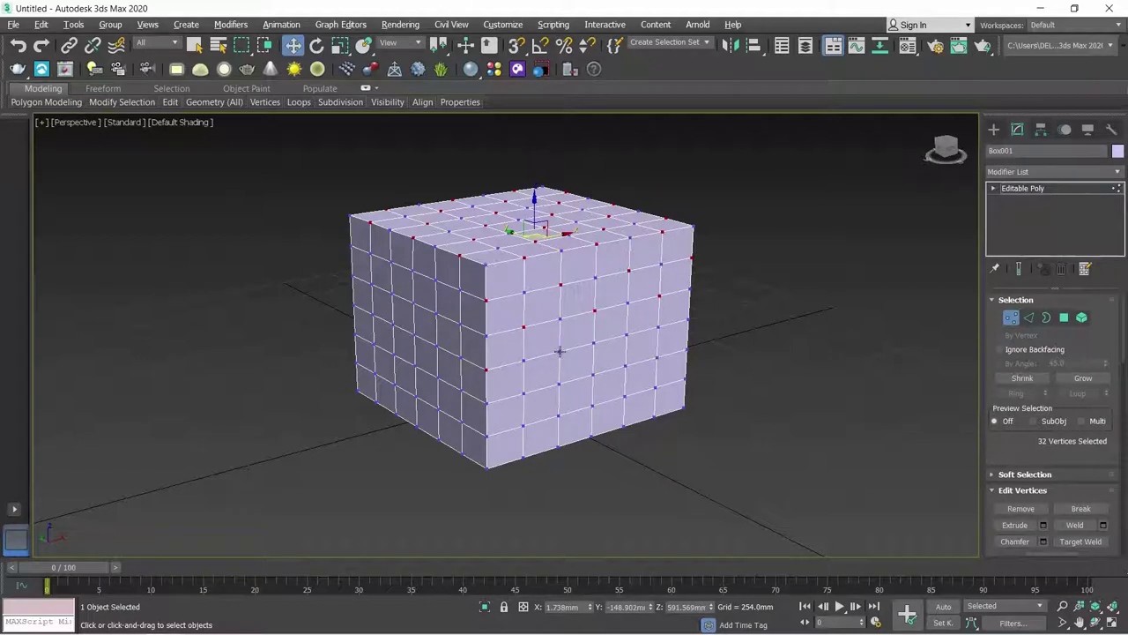
pyautogui.keyDown('ctrl'); pyautogui.click(559, 351); pyautogui.keyUp('ctrl')
# Step: Add alternating vertices on the lower front-face rows, reaching 42 selected
pyautogui.keyDown('ctrl'); pyautogui.click(625, 335); pyautogui.keyUp('ctrl')
pyautogui.keyDown('ctrl'); pyautogui.click(686, 321); pyautogui.keyUp('ctrl')
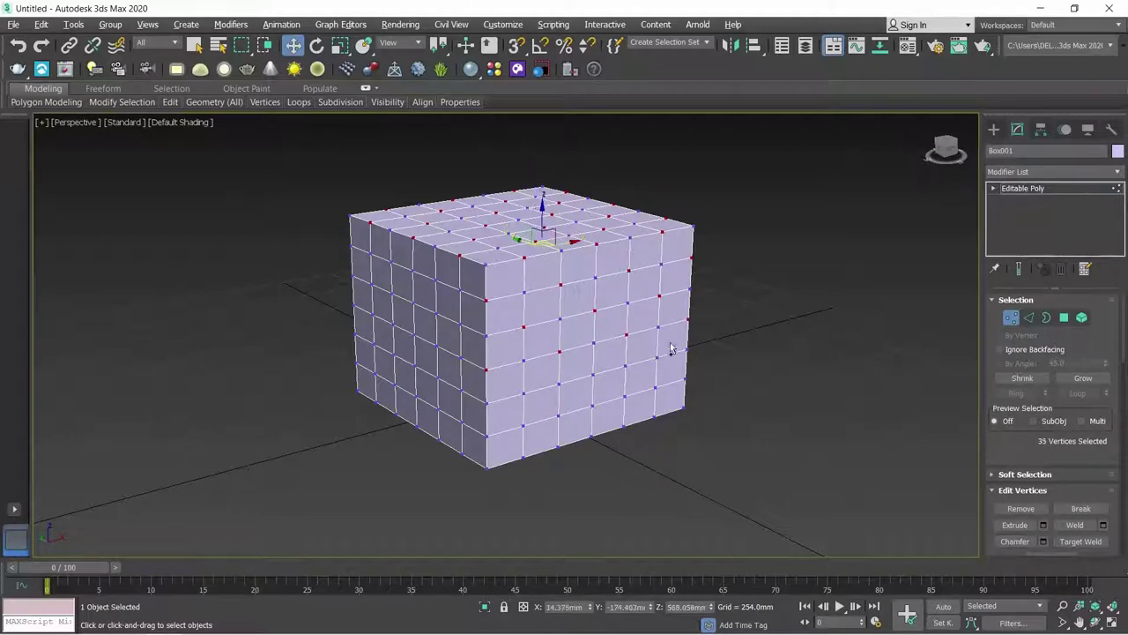
pyautogui.keyDown('ctrl'); pyautogui.click(656, 357); pyautogui.keyUp('ctrl')
pyautogui.keyDown('ctrl'); pyautogui.click(590, 375); pyautogui.keyUp('ctrl')
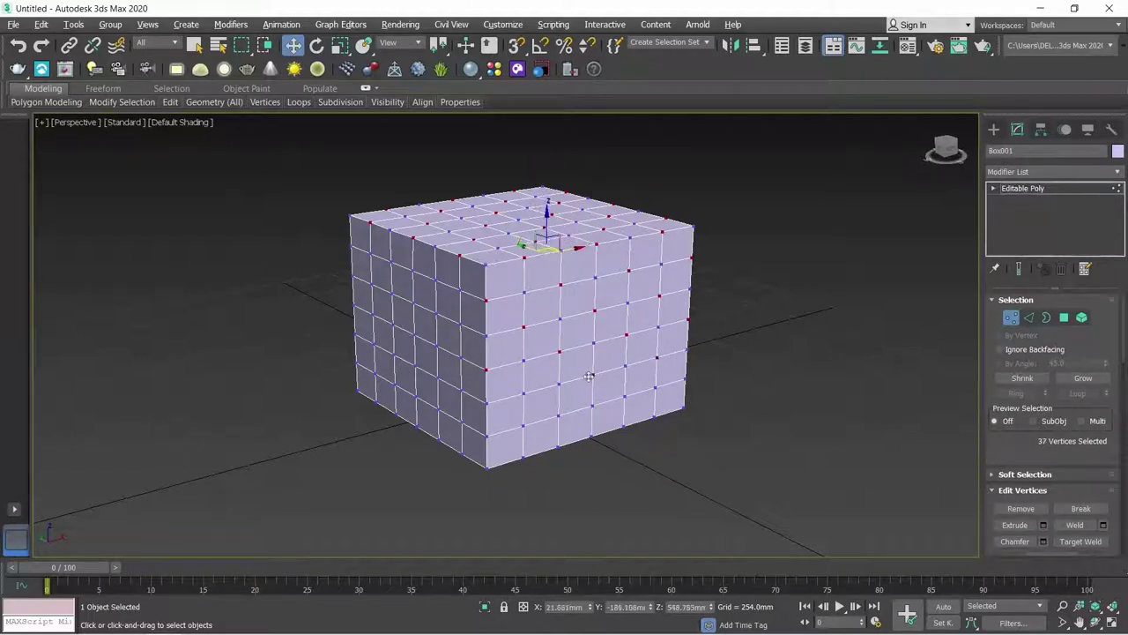
pyautogui.keyDown('ctrl'); pyautogui.click(524, 393); pyautogui.keyUp('ctrl')
pyautogui.keyDown('ctrl'); pyautogui.click(488, 436); pyautogui.keyUp('ctrl')
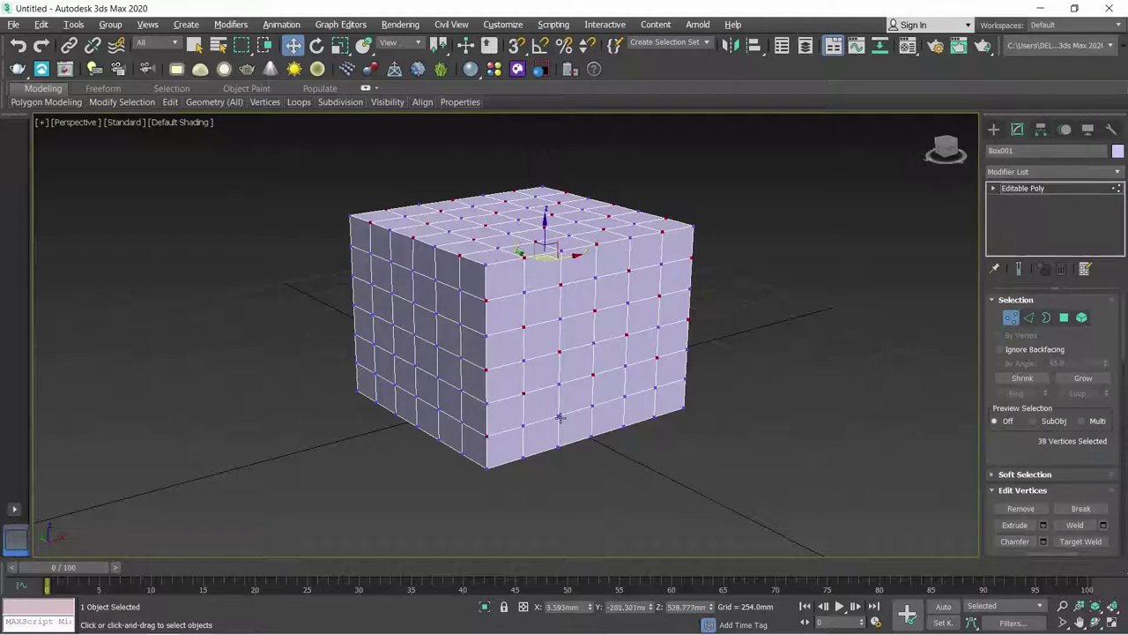
pyautogui.keyDown('ctrl'); pyautogui.click(558, 417); pyautogui.keyUp('ctrl')
pyautogui.keyDown('ctrl'); pyautogui.click(625, 397); pyautogui.keyUp('ctrl')
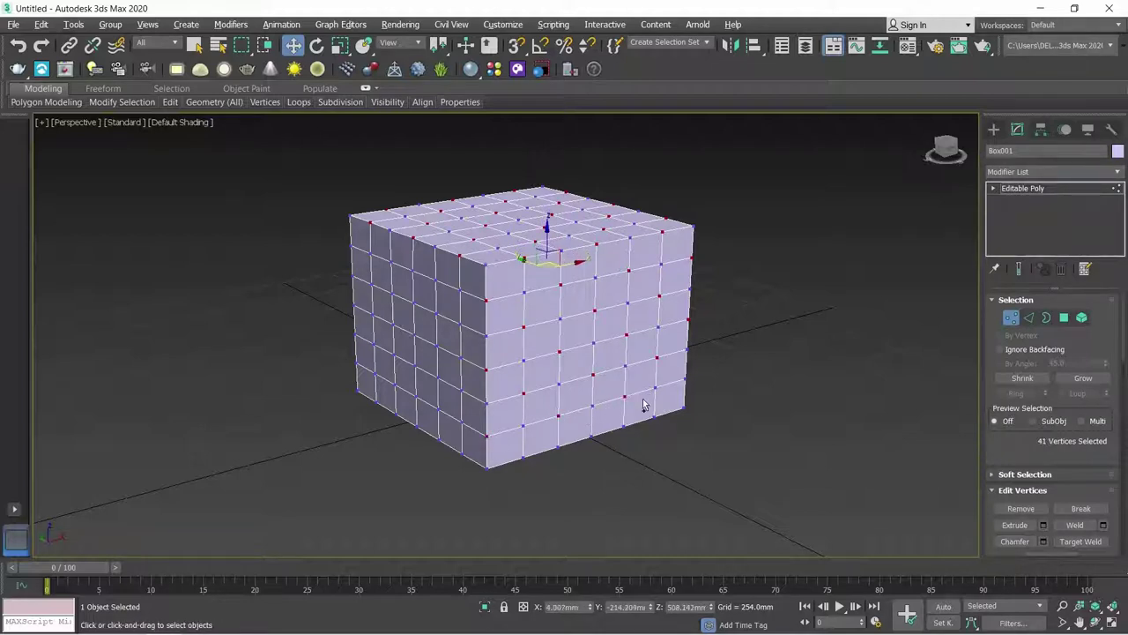
pyautogui.keyDown('ctrl'); pyautogui.click(685, 382); pyautogui.keyUp('ctrl')
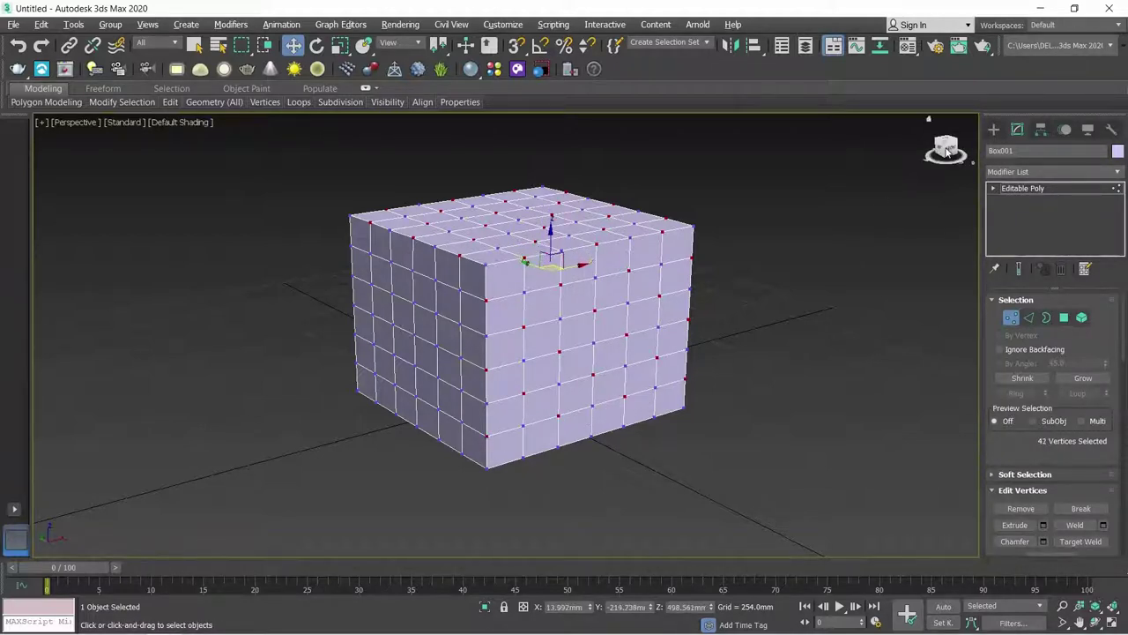
# Step: Add 13 more alternating vertices on the front and right faces to the selection
pyautogui.moveTo(945, 148); pyautogui.dragTo(933, 157)
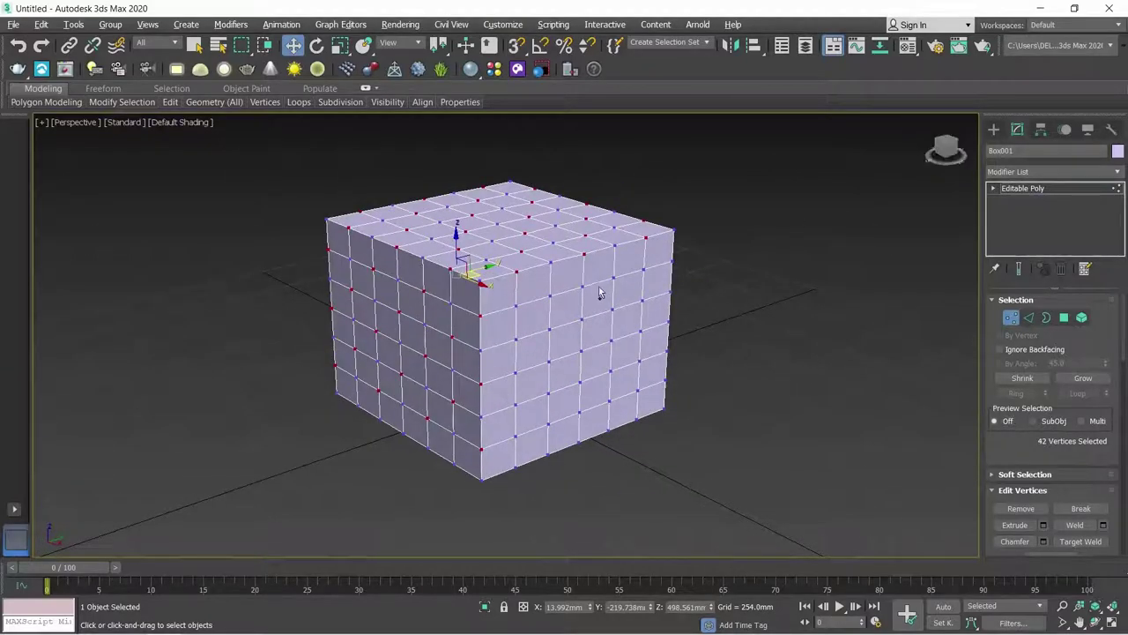
pyautogui.keyDown('ctrl'); pyautogui.click(549, 296); pyautogui.keyUp('ctrl')
pyautogui.keyDown('ctrl'); pyautogui.click(613, 278); pyautogui.keyUp('ctrl')
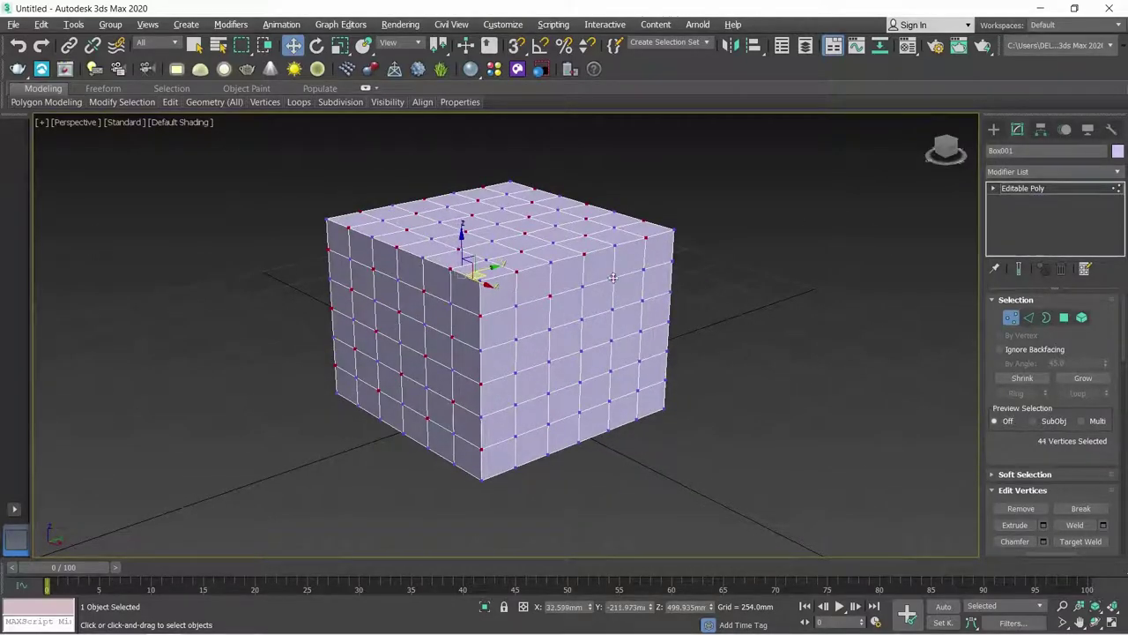
pyautogui.keyDown('ctrl'); pyautogui.click(673, 261); pyautogui.keyUp('ctrl')
pyautogui.keyDown('ctrl'); pyautogui.click(643, 300); pyautogui.keyUp('ctrl')
pyautogui.keyDown('ctrl'); pyautogui.click(582, 322); pyautogui.keyUp('ctrl')
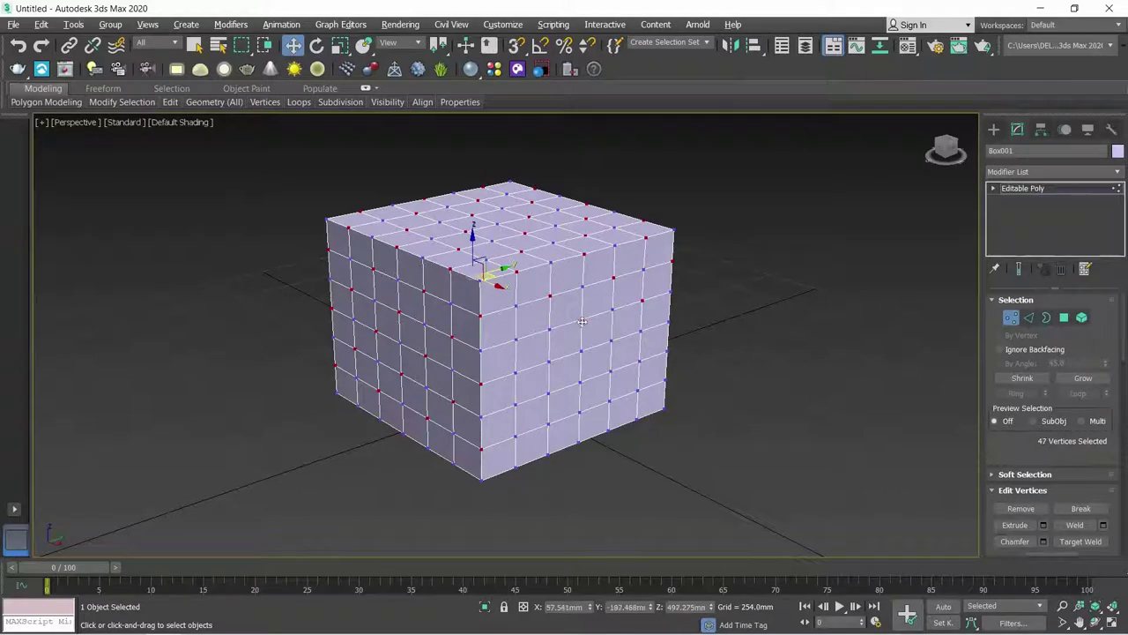
pyautogui.keyDown('ctrl'); pyautogui.click(517, 340); pyautogui.keyUp('ctrl')
pyautogui.keyDown('ctrl'); pyautogui.click(550, 361); pyautogui.keyUp('ctrl')
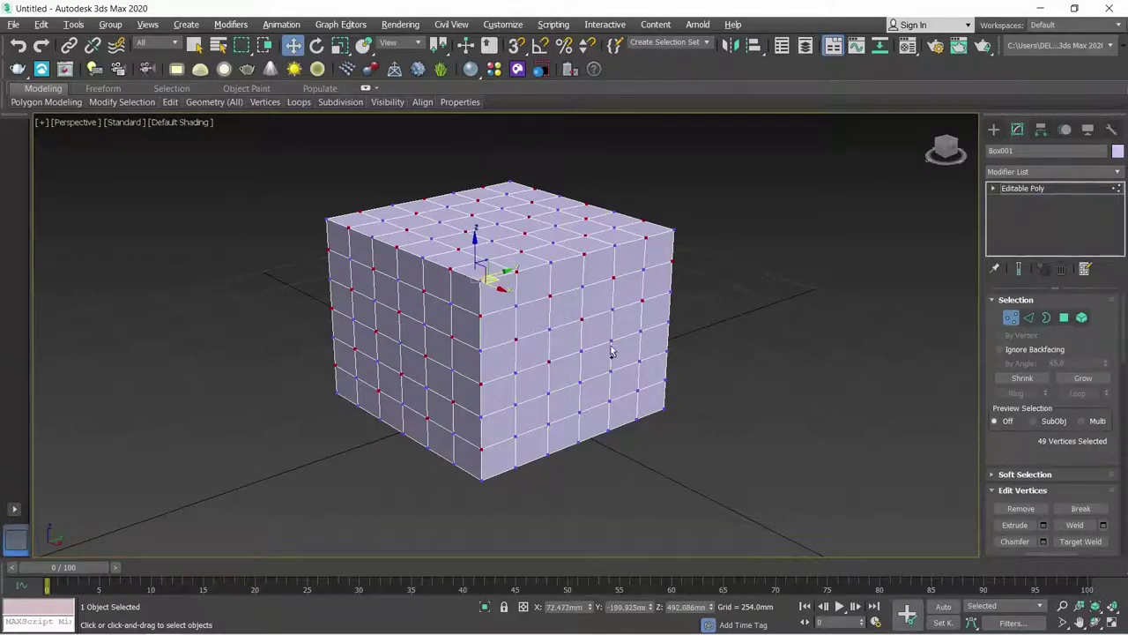
pyautogui.keyDown('ctrl'); pyautogui.click(611, 341); pyautogui.keyUp('ctrl')
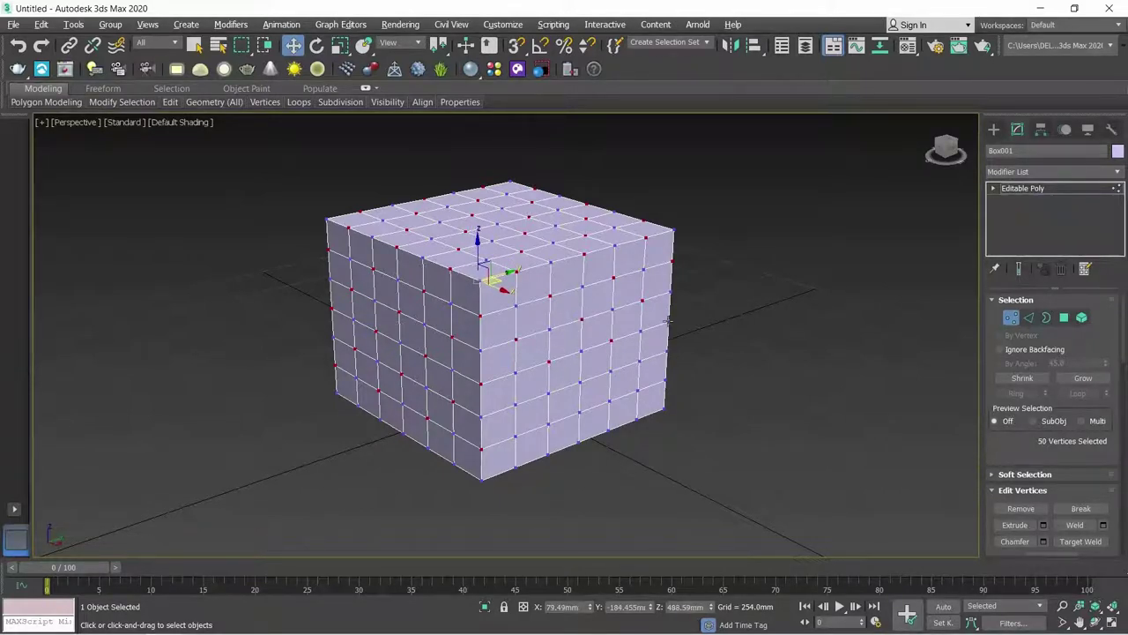
pyautogui.keyDown('ctrl'); pyautogui.click(668, 320); pyautogui.keyUp('ctrl')
pyautogui.keyDown('ctrl'); pyautogui.click(641, 361); pyautogui.keyUp('ctrl')
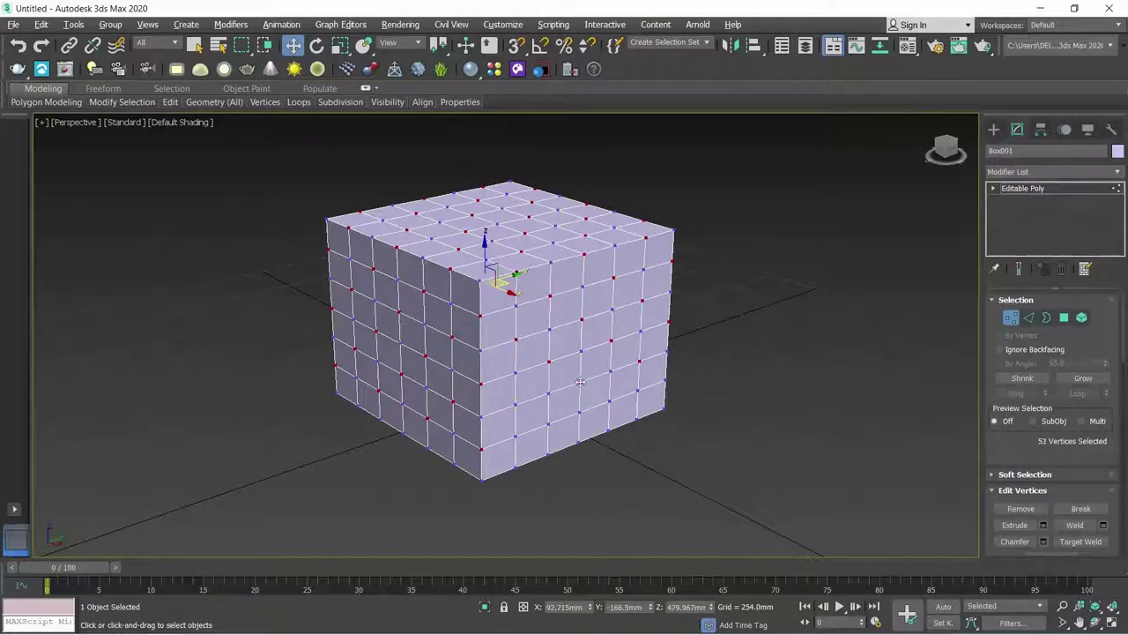
pyautogui.keyDown('ctrl'); pyautogui.click(515, 405); pyautogui.keyUp('ctrl')
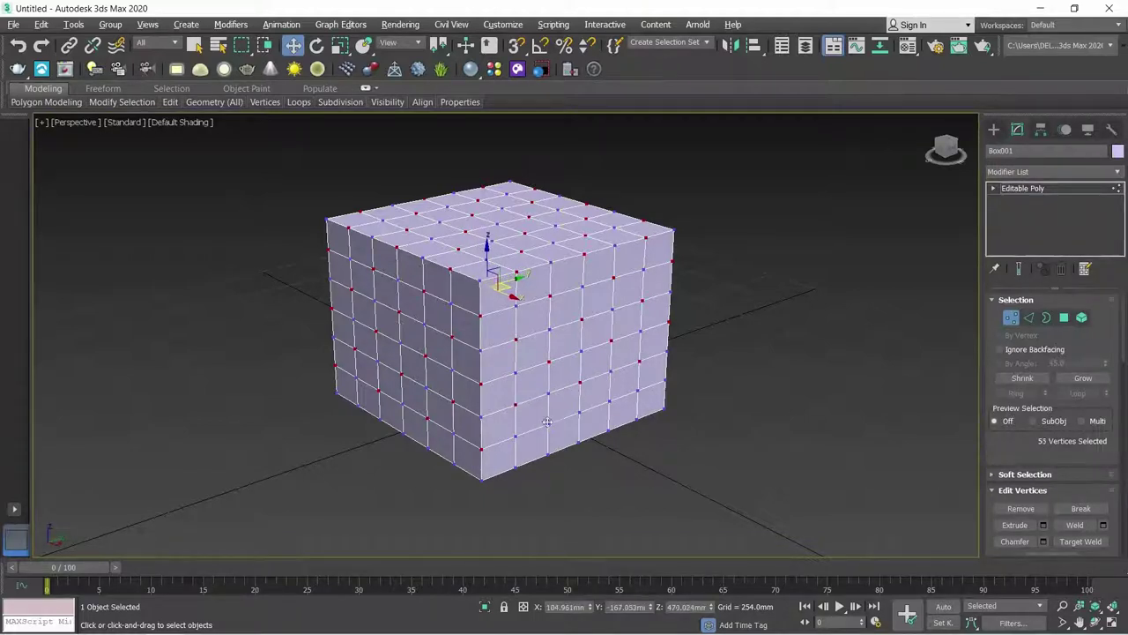
pyautogui.keyDown('ctrl'); pyautogui.click(611, 402); pyautogui.keyUp('ctrl')
pyautogui.keyDown('ctrl'); pyautogui.click(667, 381); pyautogui.keyUp('ctrl')
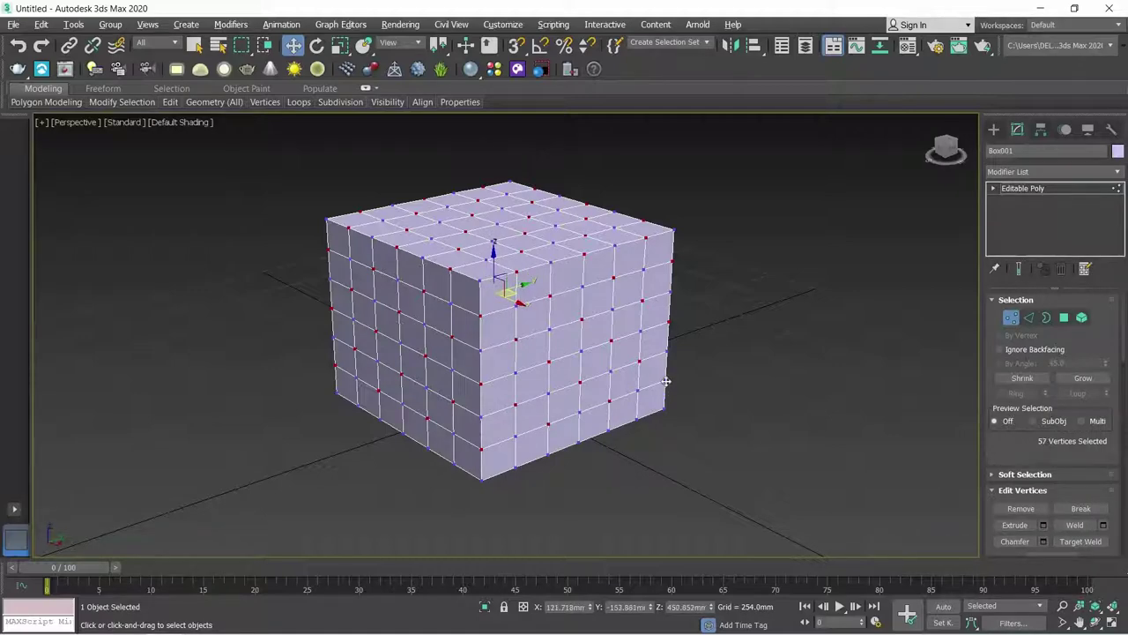
# Step: Add 14 further alternating front and side vertices, reaching 72 selected
pyautogui.moveTo(943, 148); pyautogui.dragTo(948, 152)
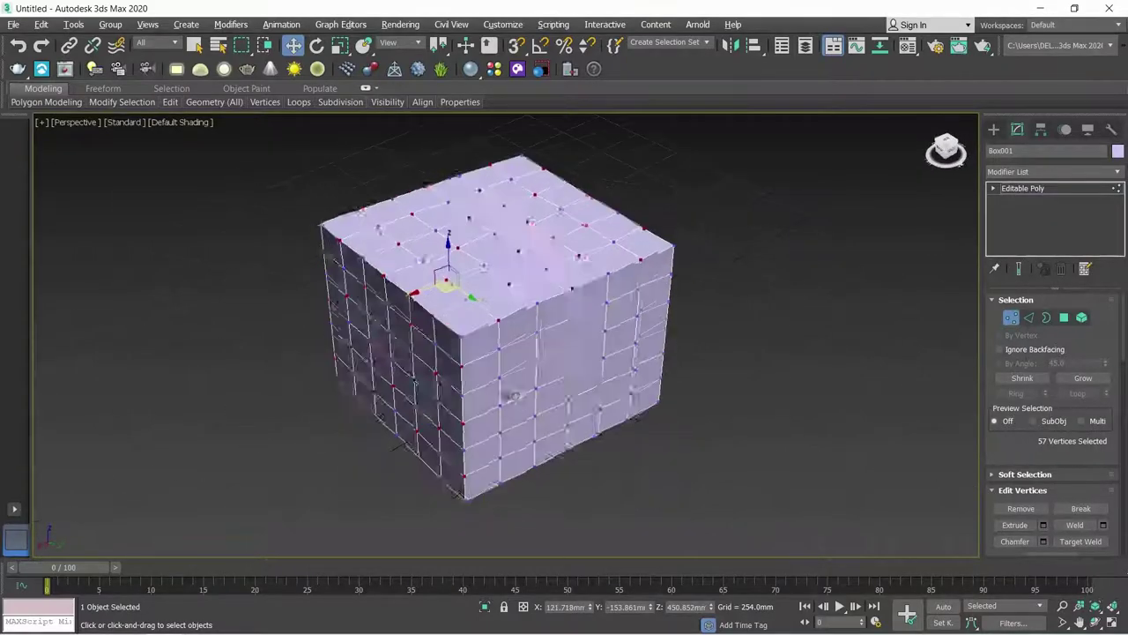
pyautogui.keyDown('ctrl'); pyautogui.click(525, 325); pyautogui.keyUp('ctrl')
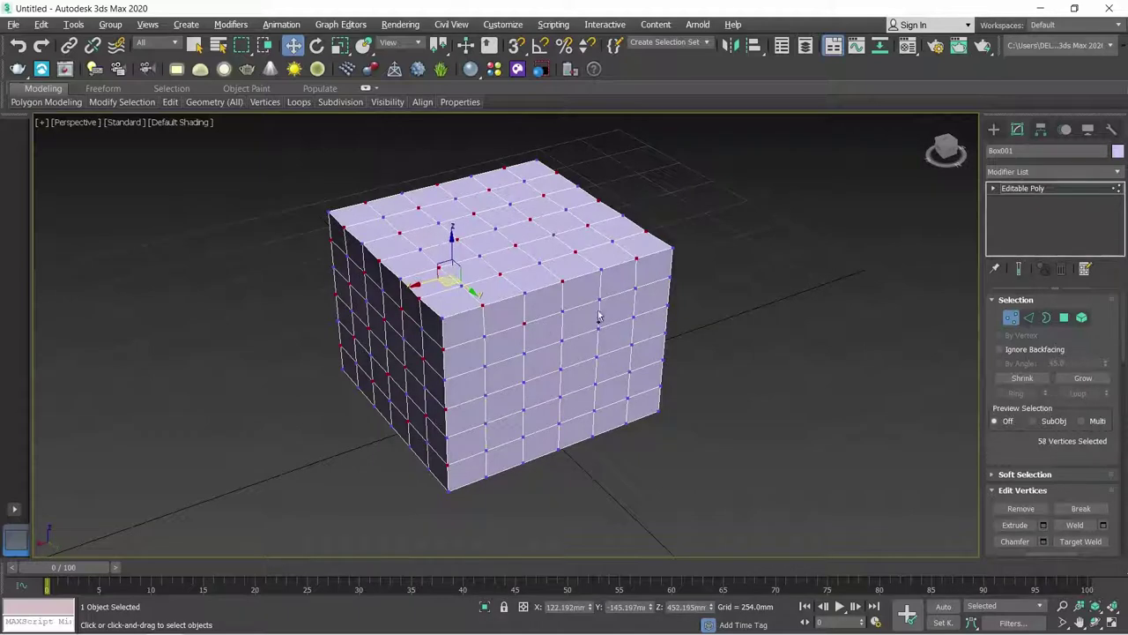
pyautogui.keyDown('ctrl'); pyautogui.click(600, 299); pyautogui.keyUp('ctrl')
pyautogui.keyDown('ctrl'); pyautogui.click(670, 279); pyautogui.keyUp('ctrl')
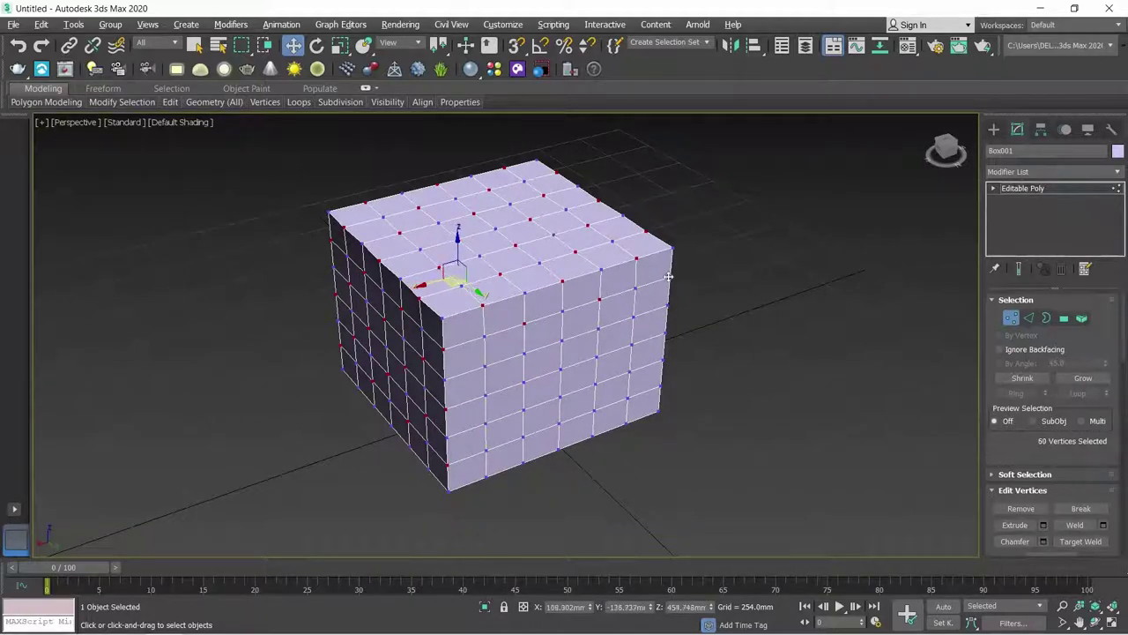
pyautogui.keyDown('ctrl'); pyautogui.click(634, 316); pyautogui.keyUp('ctrl')
pyautogui.keyDown('ctrl'); pyautogui.click(564, 341); pyautogui.keyUp('ctrl')
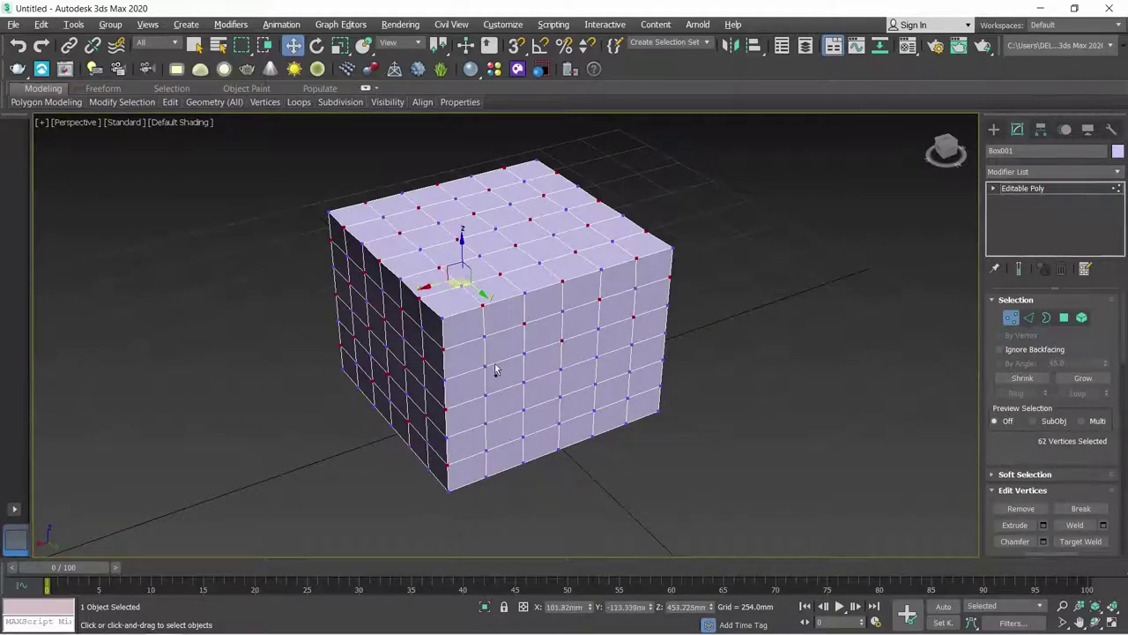
pyautogui.keyDown('ctrl'); pyautogui.click(484, 370); pyautogui.keyUp('ctrl')
pyautogui.keyDown('ctrl'); pyautogui.click(522, 381); pyautogui.keyUp('ctrl')
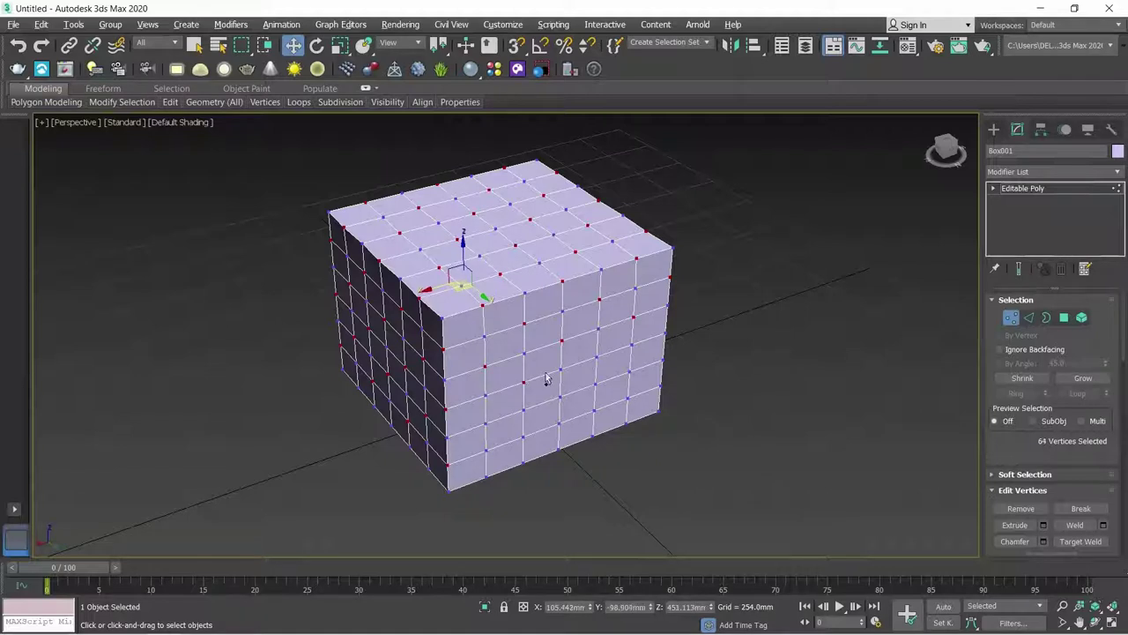
pyautogui.keyDown('ctrl'); pyautogui.click(597, 357); pyautogui.keyUp('ctrl')
pyautogui.keyDown('ctrl'); pyautogui.click(664, 334); pyautogui.keyUp('ctrl')
pyautogui.keyDown('ctrl'); pyautogui.click(629, 372); pyautogui.keyUp('ctrl')
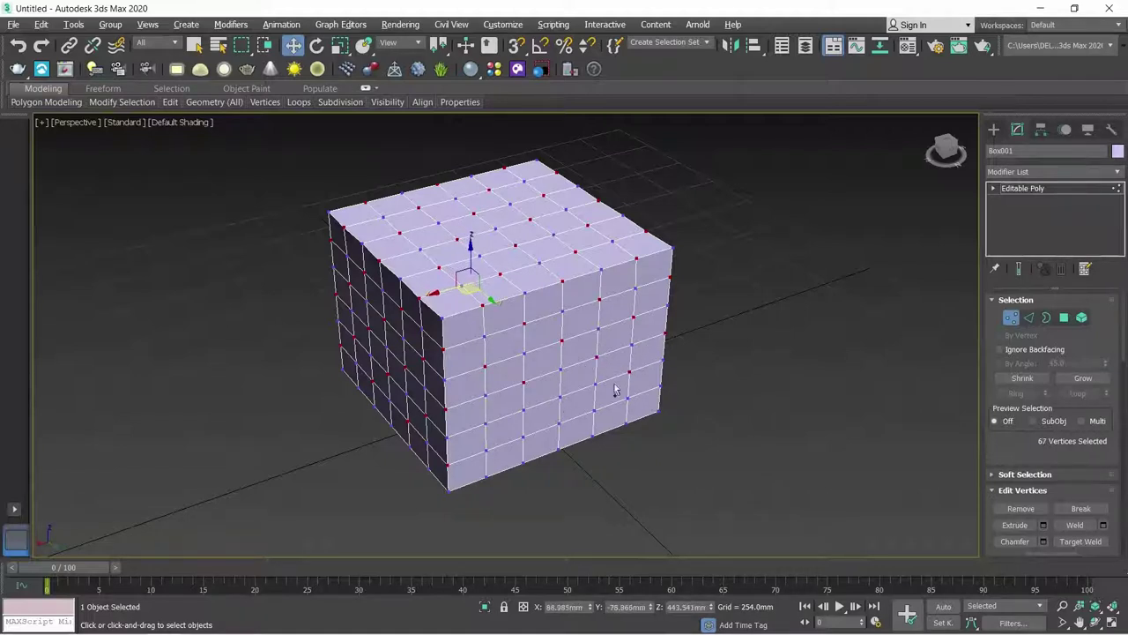
pyautogui.keyDown('ctrl'); pyautogui.click(560, 399); pyautogui.keyUp('ctrl')
pyautogui.keyDown('ctrl'); pyautogui.click(484, 422); pyautogui.keyUp('ctrl')
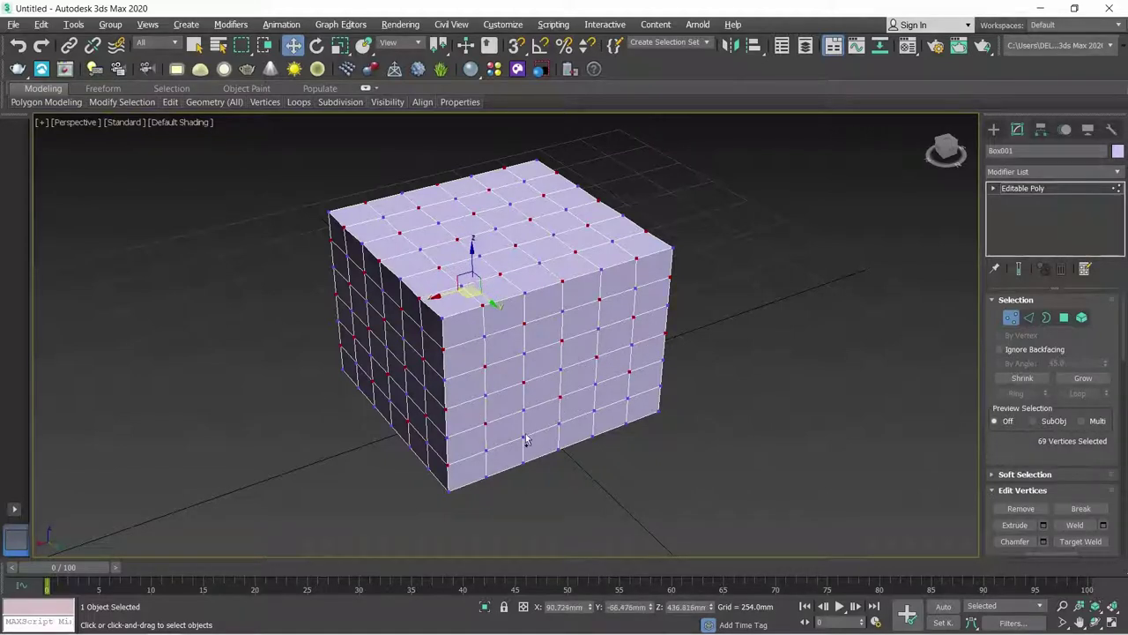
pyautogui.keyDown('ctrl'); pyautogui.click(524, 436); pyautogui.keyUp('ctrl')
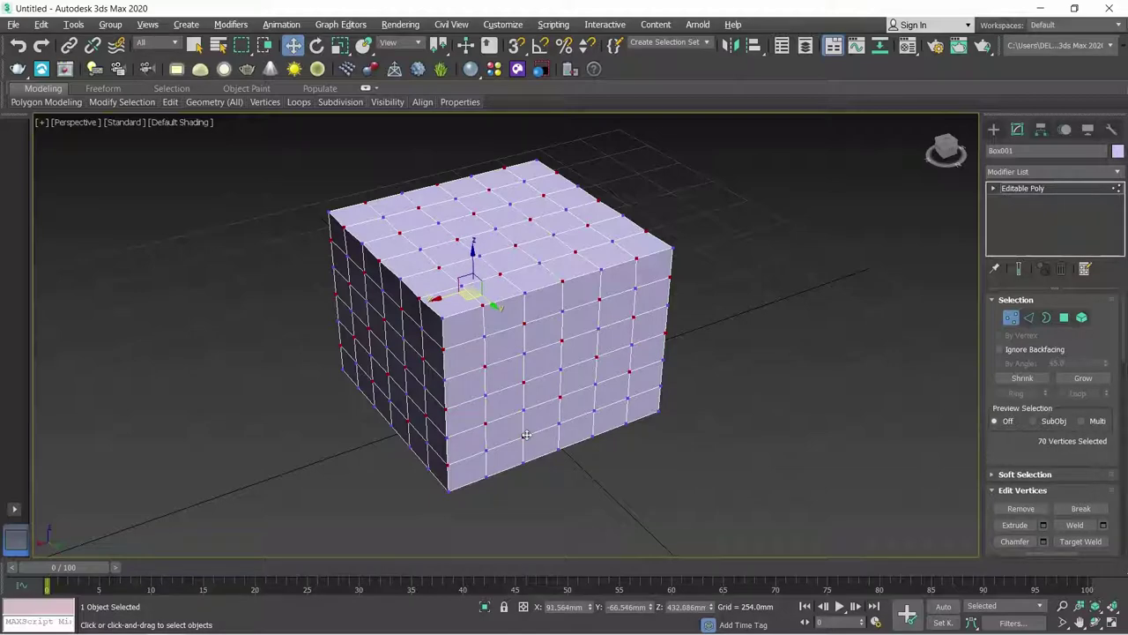
pyautogui.keyDown('ctrl'); pyautogui.click(660, 386); pyautogui.keyUp('ctrl')
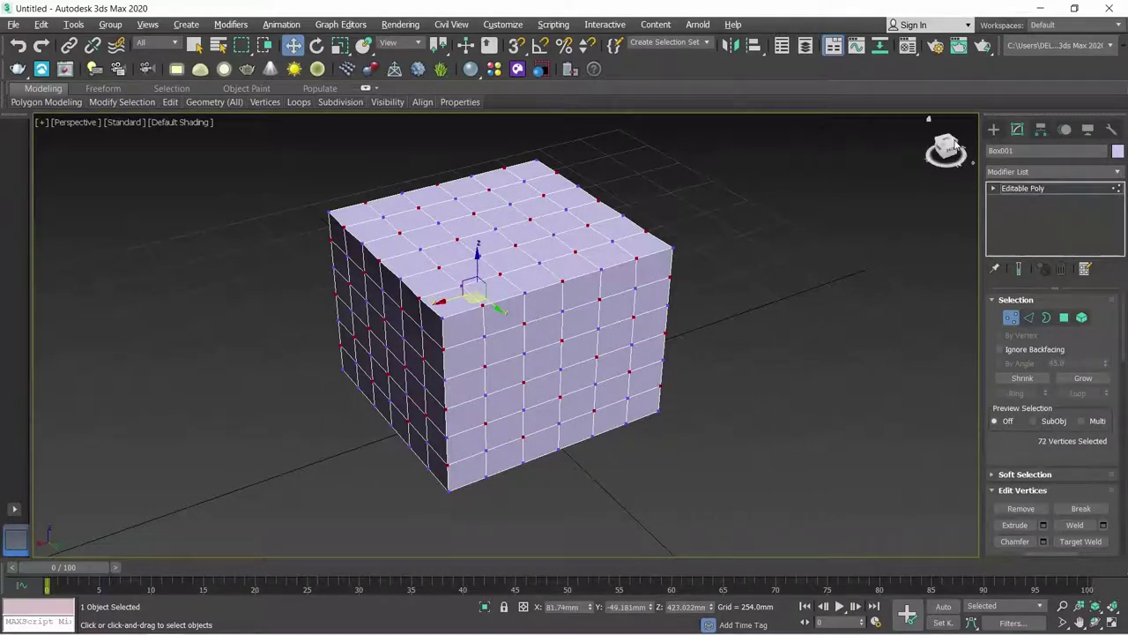
# Step: Add the final 12 alternating front-face vertices, bringing the selection to 84
pyautogui.moveTo(955, 146); pyautogui.dragTo(739, 263)
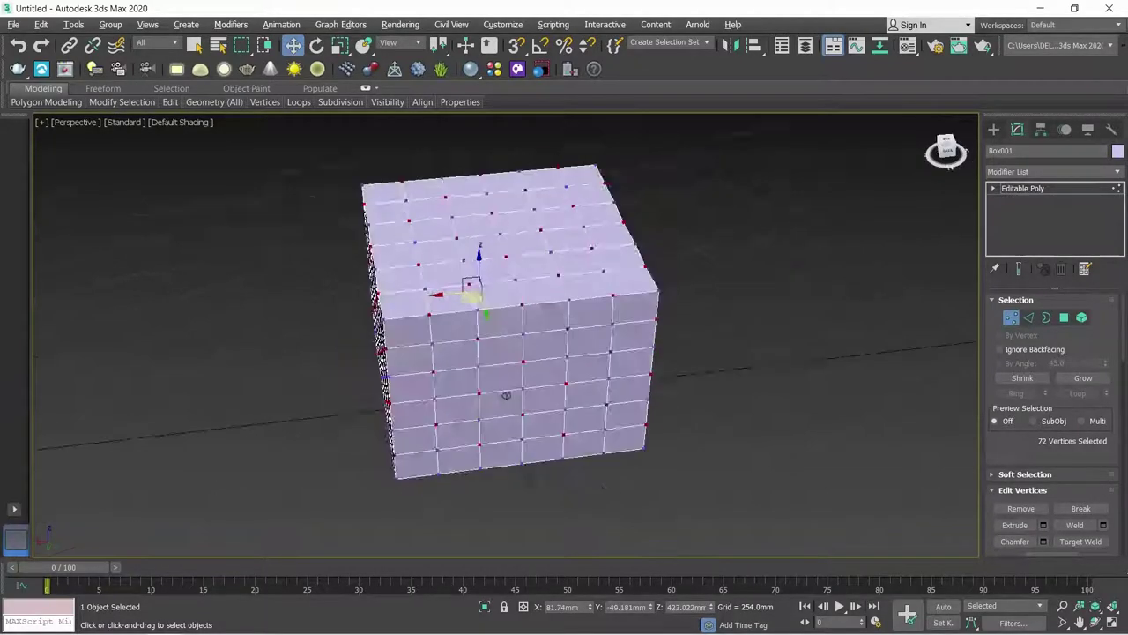
pyautogui.keyDown('ctrl'); pyautogui.click(538, 354); pyautogui.keyUp('ctrl')
pyautogui.keyDown('ctrl'); pyautogui.click(617, 333); pyautogui.keyUp('ctrl')
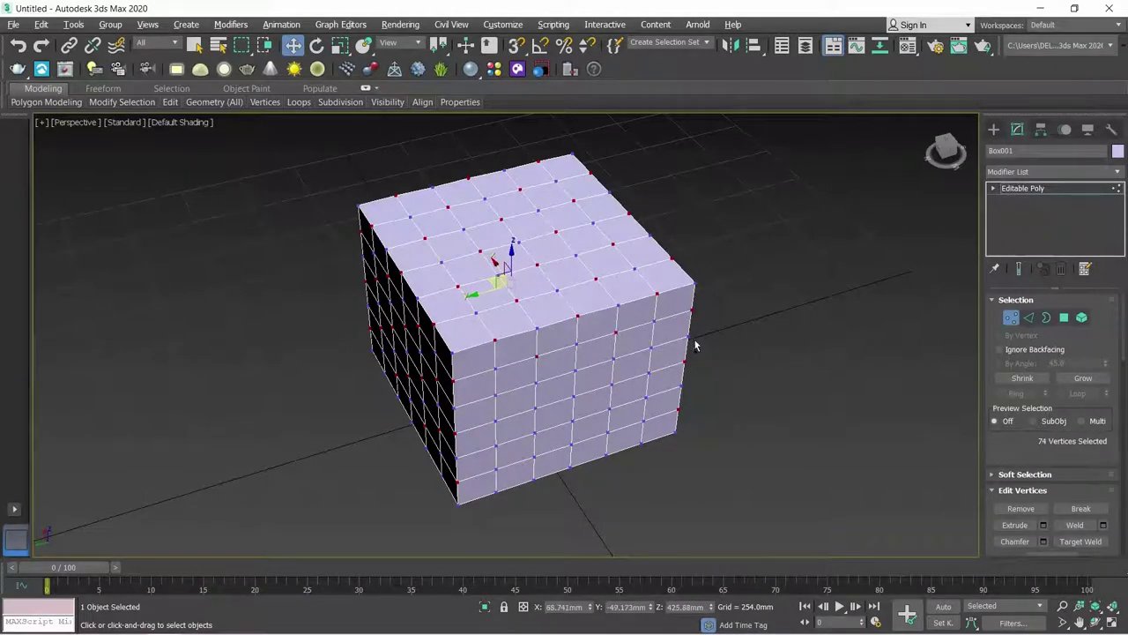
pyautogui.keyDown('ctrl'); pyautogui.click(651, 349); pyautogui.keyUp('ctrl')
pyautogui.keyDown('ctrl'); pyautogui.click(575, 370); pyautogui.keyUp('ctrl')
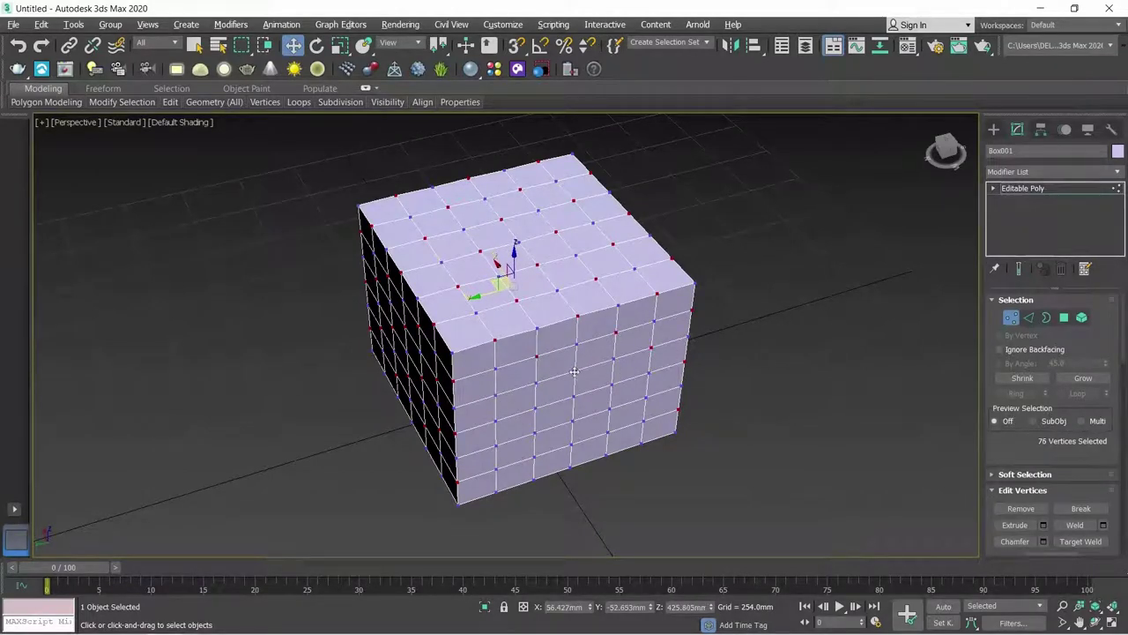
pyautogui.keyDown('ctrl'); pyautogui.click(495, 395); pyautogui.keyUp('ctrl')
pyautogui.keyDown('ctrl'); pyautogui.click(535, 406); pyautogui.keyUp('ctrl')
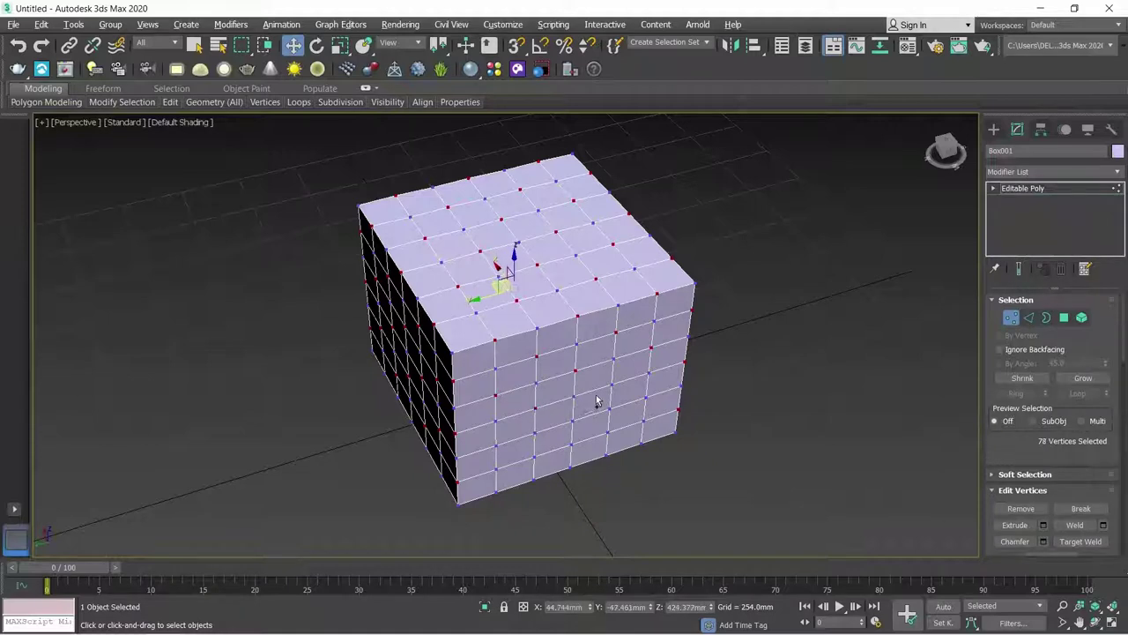
pyautogui.keyDown('ctrl'); pyautogui.click(611, 385); pyautogui.keyUp('ctrl')
pyautogui.keyDown('ctrl'); pyautogui.click(645, 398); pyautogui.keyUp('ctrl')
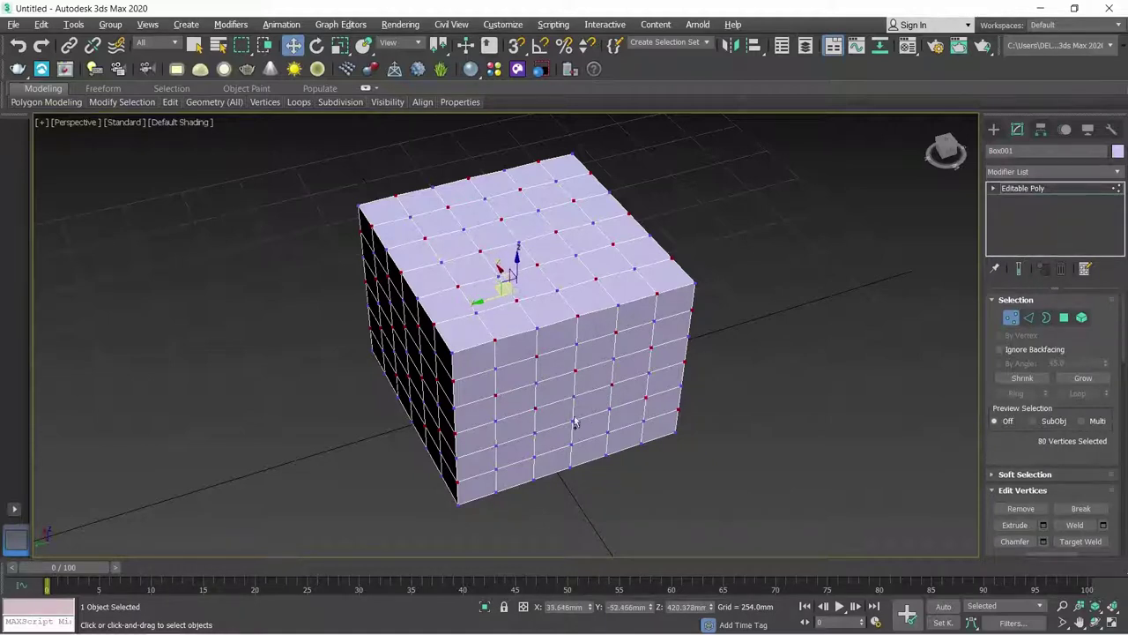
pyautogui.keyDown('ctrl'); pyautogui.click(573, 422); pyautogui.keyUp('ctrl')
pyautogui.keyDown('ctrl'); pyautogui.click(497, 444); pyautogui.keyUp('ctrl')
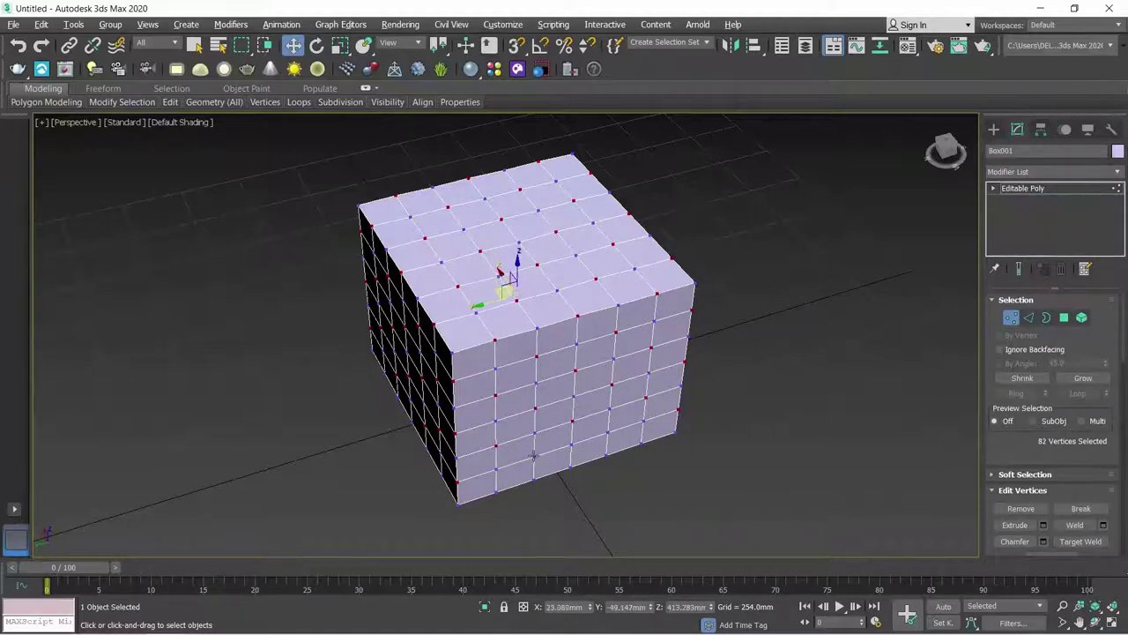
pyautogui.keyDown('ctrl'); pyautogui.click(534, 458); pyautogui.keyUp('ctrl')
pyautogui.keyDown('ctrl'); pyautogui.click(604, 430); pyautogui.keyUp('ctrl')
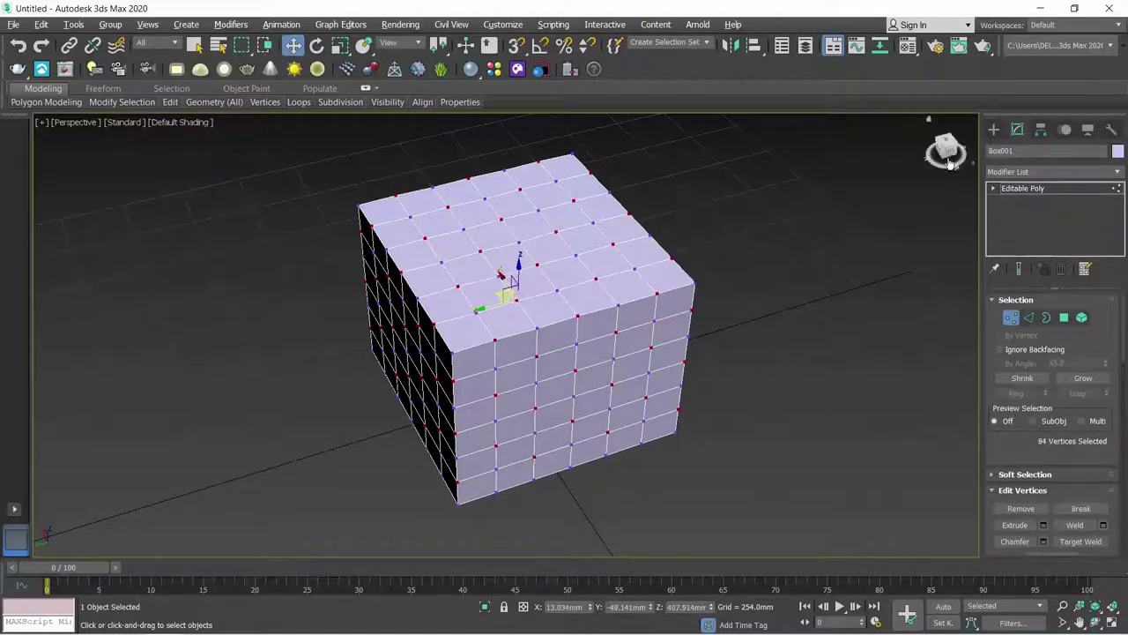
pyautogui.moveTo(788, 373)
pyautogui.keyDown('alt'); pyautogui.mouseDown(button='middle')
pyautogui.moveTo(507, 395)
pyautogui.moveTo(494, 458)
pyautogui.mouseUp(button='middle'); pyautogui.keyUp('alt')
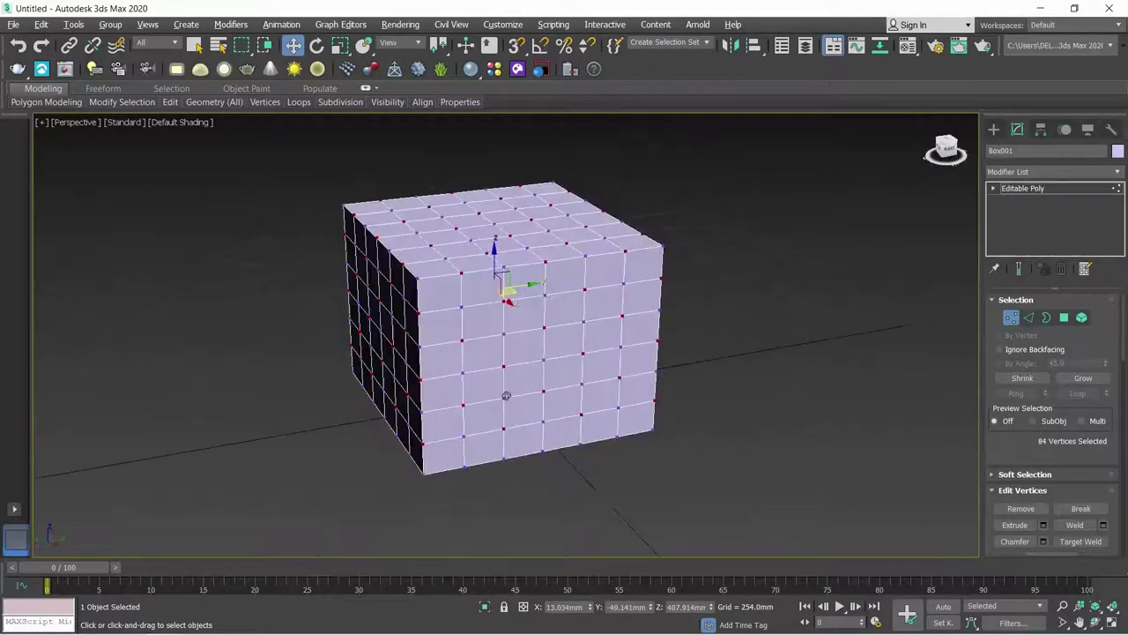
# Step: Connect the 84 selected vertices with diagonal edges
pyautogui.scroll(-3, 1018, 309)
pyautogui.scroll(-2, 1026, 340)
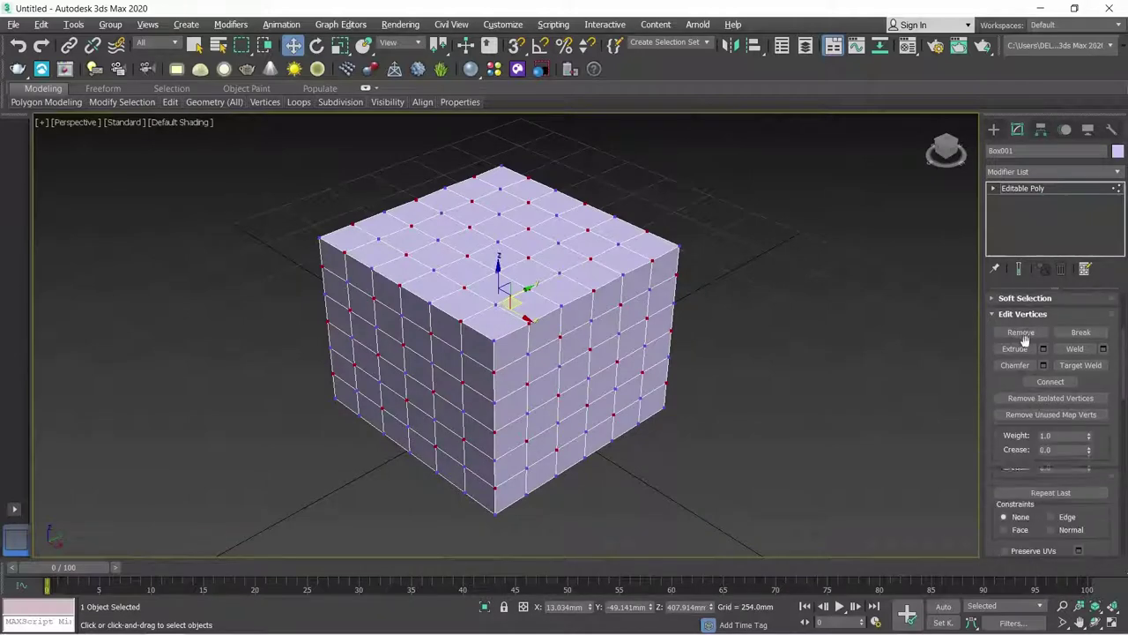
pyautogui.click(1051, 383)
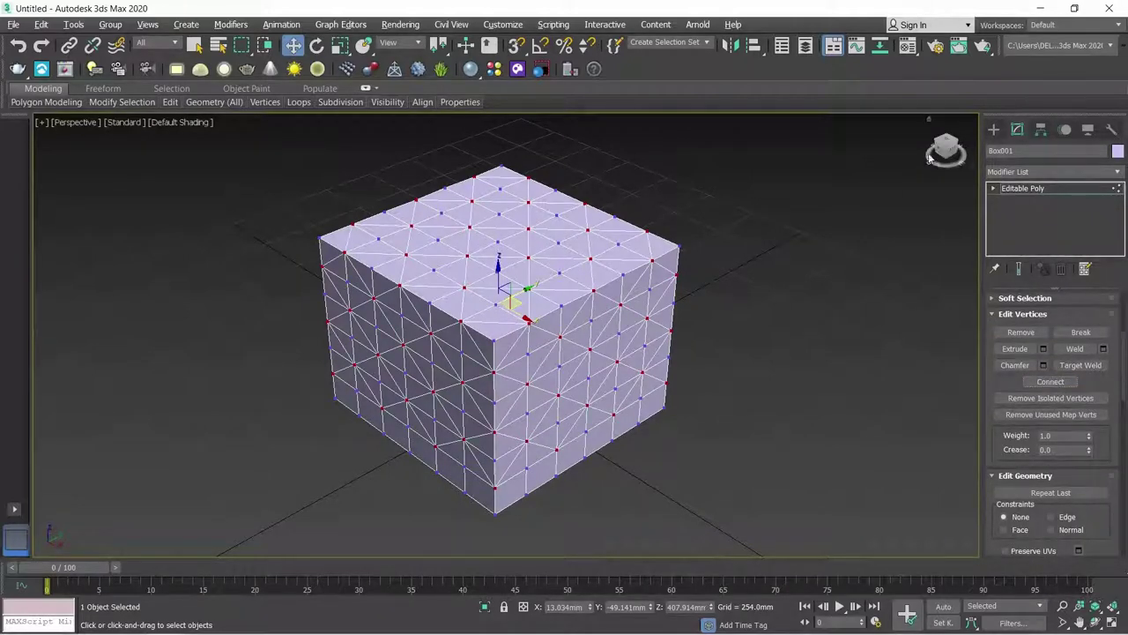
pyautogui.keyDown('alt'); pyautogui.moveTo(520, 388); pyautogui.dragTo(506, 396, button='middle'); pyautogui.keyUp('alt')
# Step: Extrude the vertices into dimples with -86.232 mm height and 23.857 mm width
pyautogui.click(1043, 348)
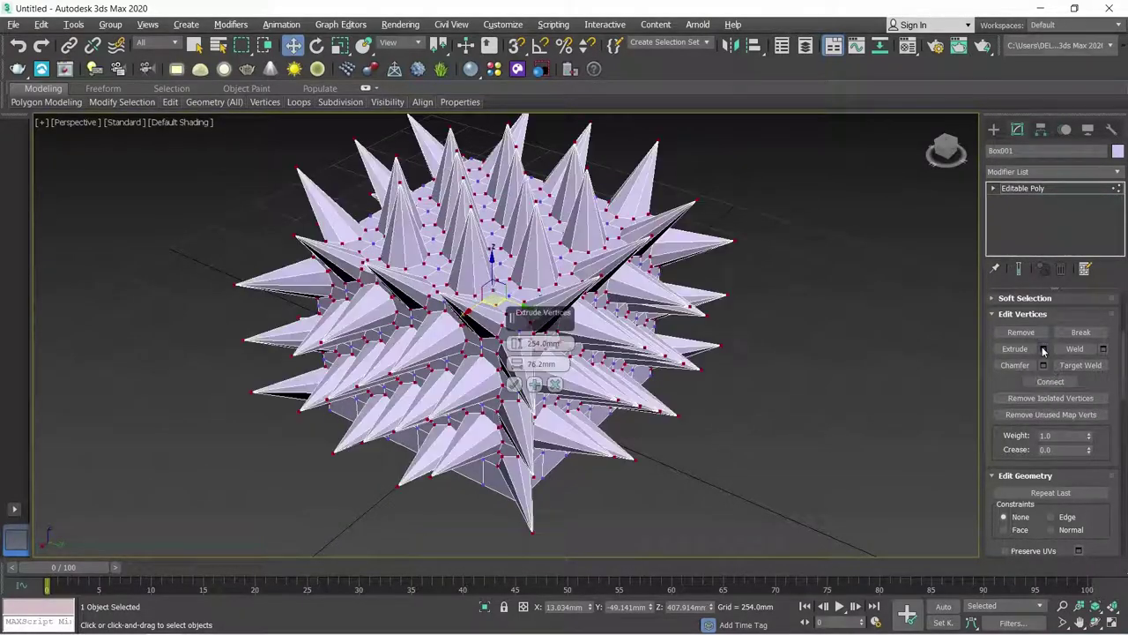
pyautogui.moveTo(516, 350); pyautogui.dragTo(527, 422)
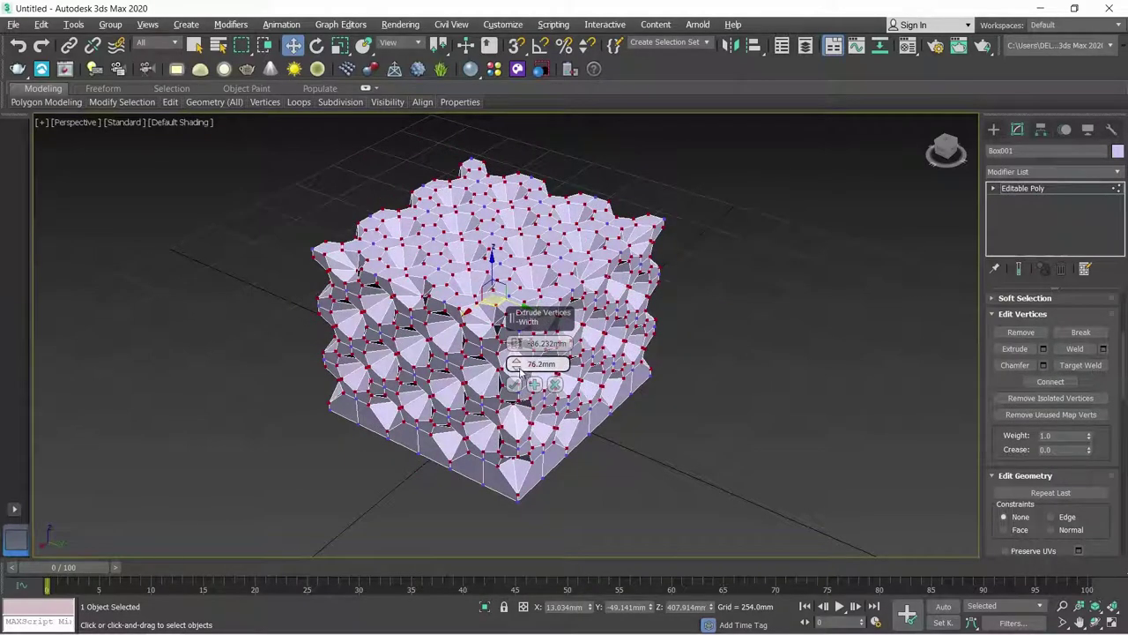
pyautogui.moveTo(516, 364); pyautogui.dragTo(522, 379)
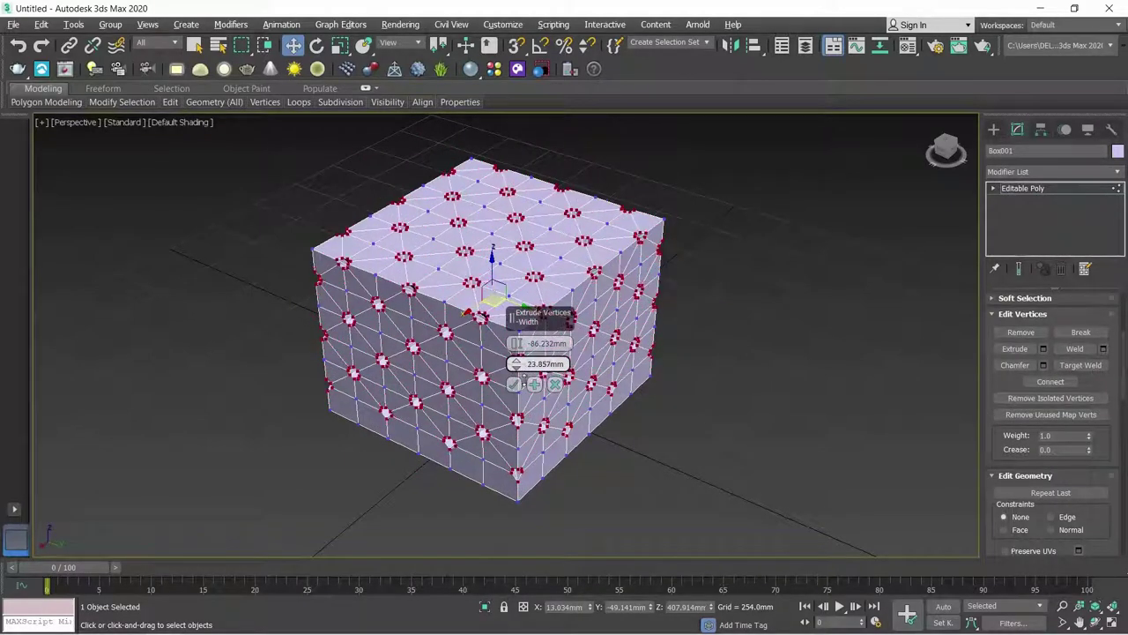
pyautogui.click(513, 385)
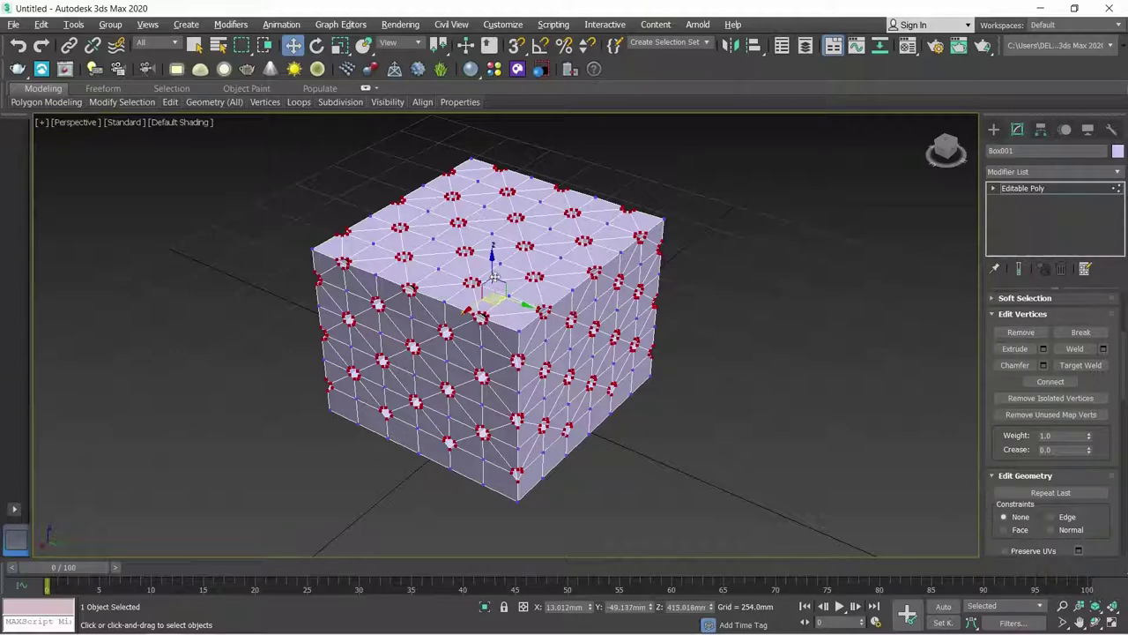
pyautogui.scroll(2, 494, 277)
# Step: In Edge mode, extrude the diagonal edges 10.603 mm high and 2.919 mm wide
pyautogui.click(994, 188)
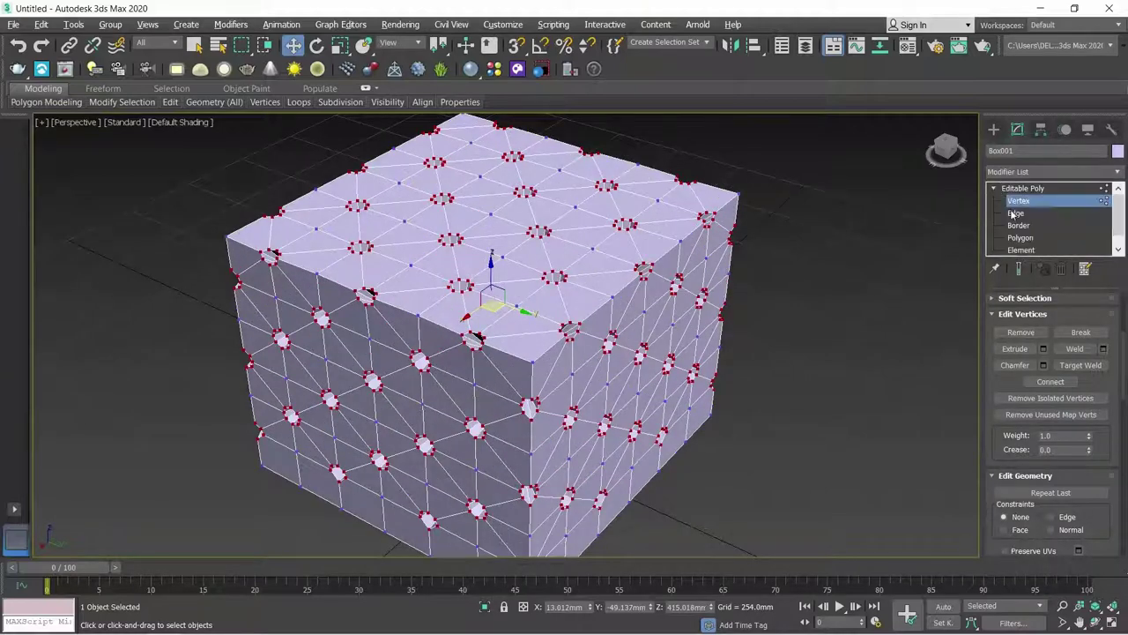
pyautogui.click(1015, 213)
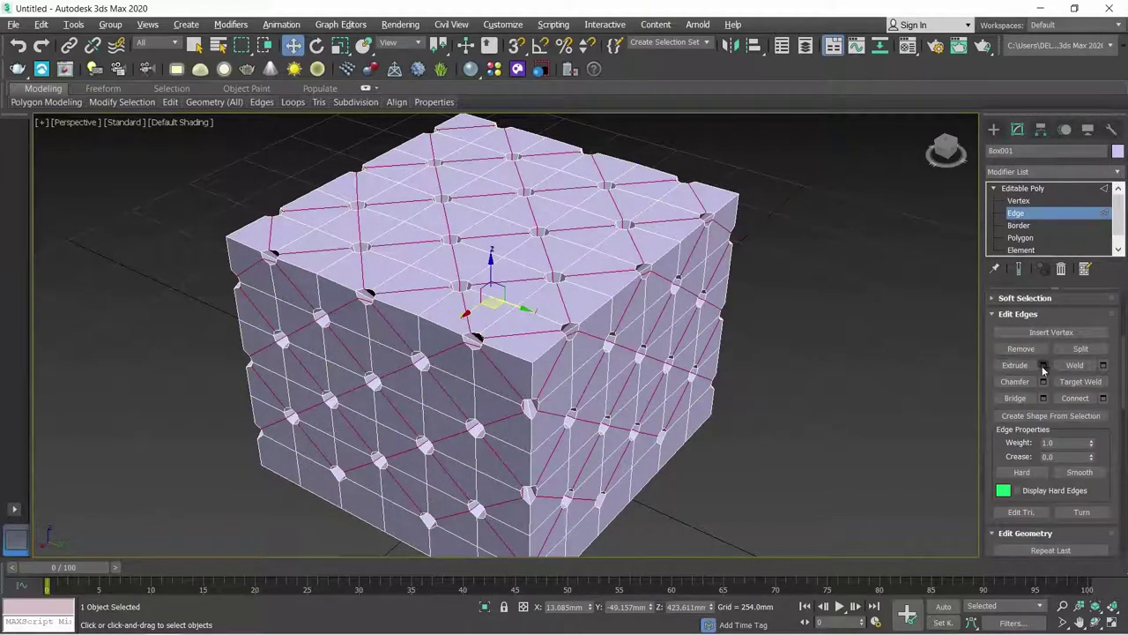
pyautogui.click(1044, 366)
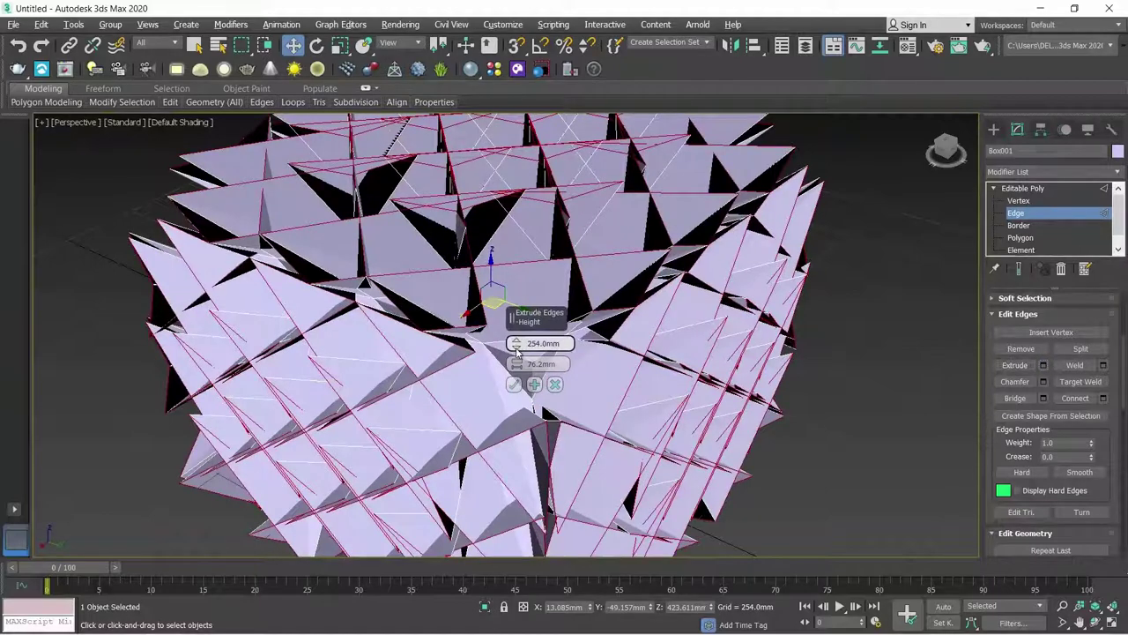
pyautogui.moveTo(517, 350)
pyautogui.mouseDown()
pyautogui.moveTo(525, 410)
pyautogui.moveTo(517, 383)
pyautogui.mouseUp()
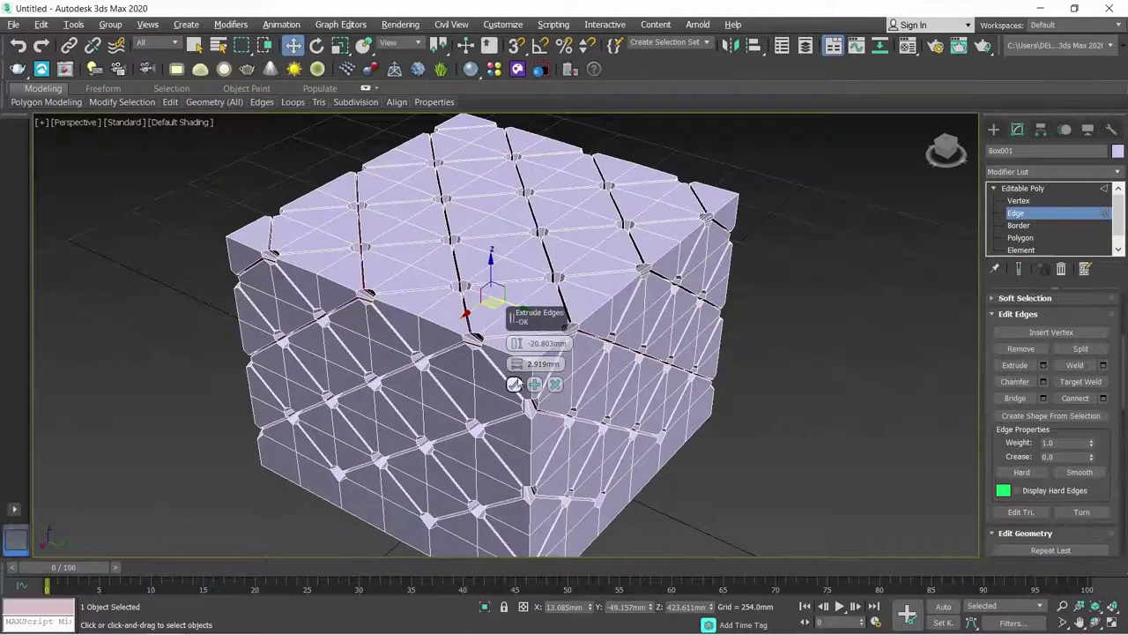
pyautogui.moveTo(516, 343); pyautogui.dragTo(517, 332)
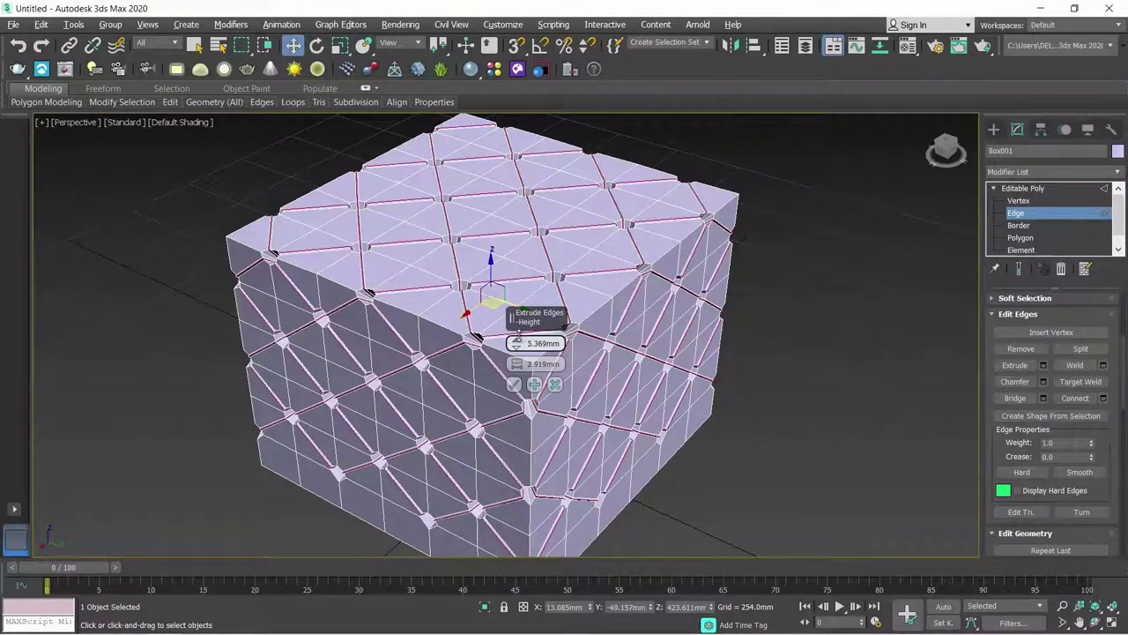
pyautogui.moveTo(516, 343); pyautogui.dragTo(517, 342)
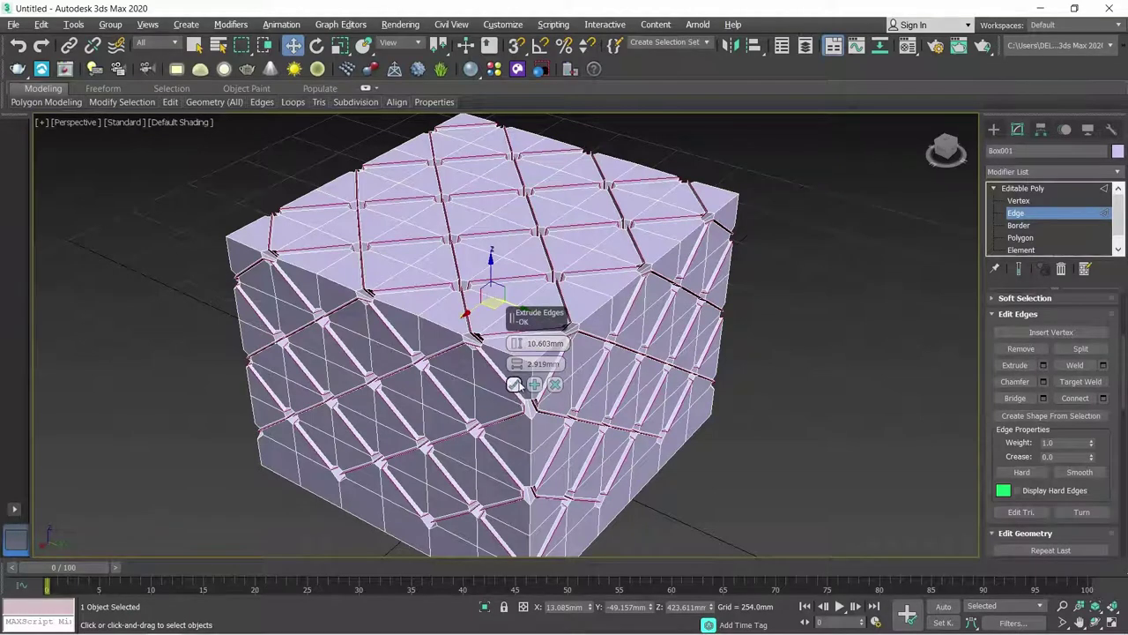
pyautogui.click(514, 384)
# Step: Add a TurboSmooth modifier to Box001 and set its Iterations to 2
pyautogui.click(1060, 188)
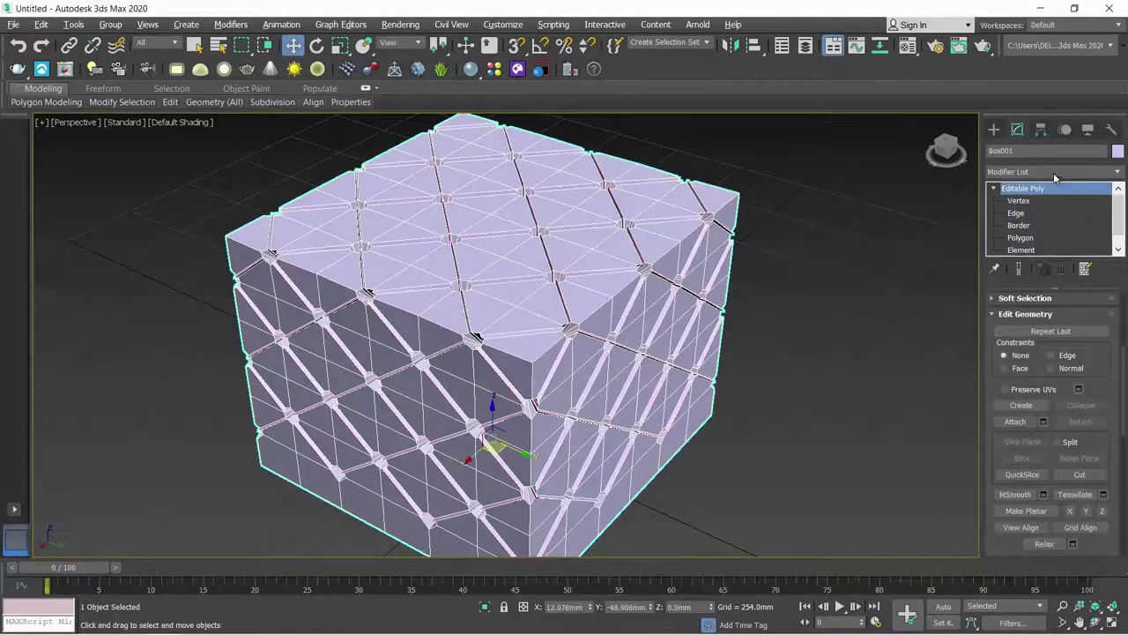
pyautogui.click(1054, 173)
pyautogui.scroll(-10, 1057, 203)
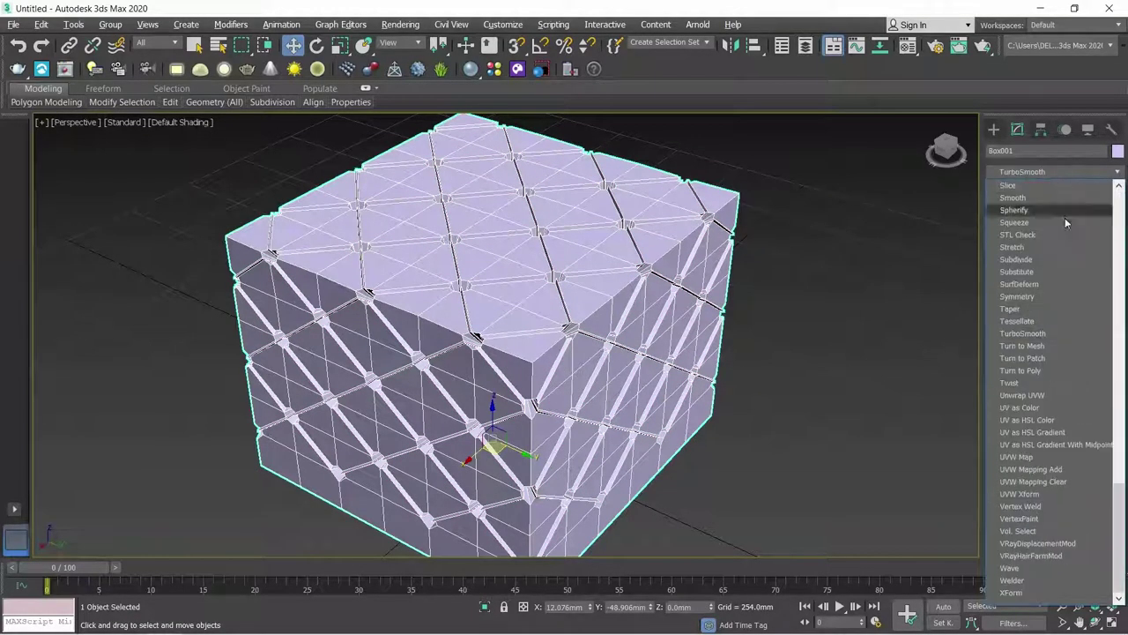
pyautogui.click(1042, 333)
pyautogui.doubleClick(1076, 324)
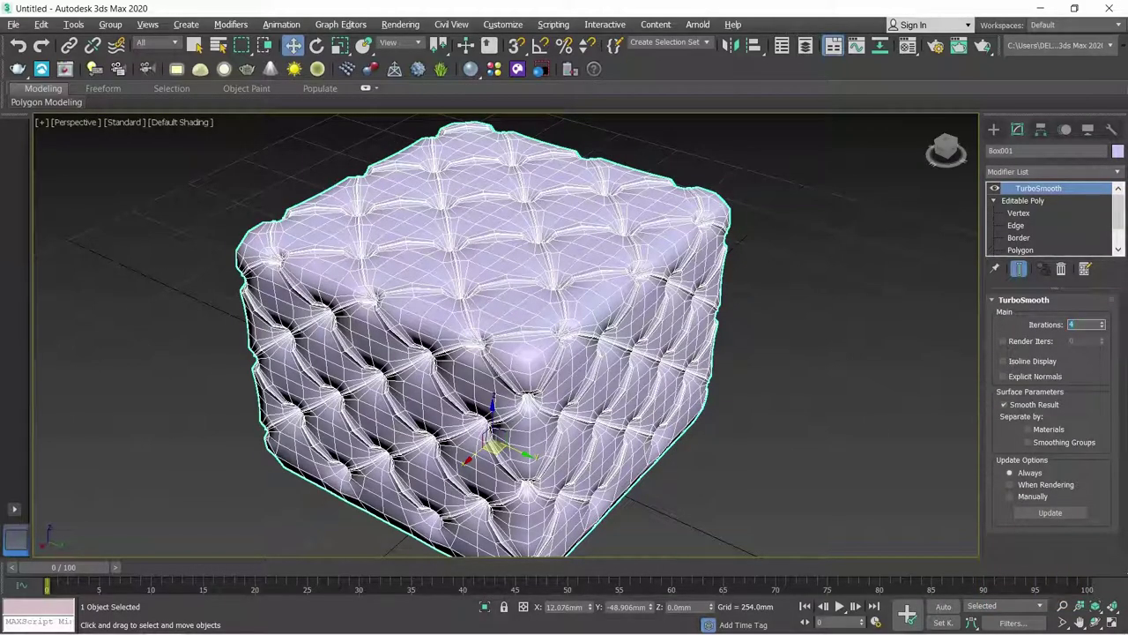
pyautogui.write('2')
pyautogui.press('Return')
pyautogui.click(811, 319)
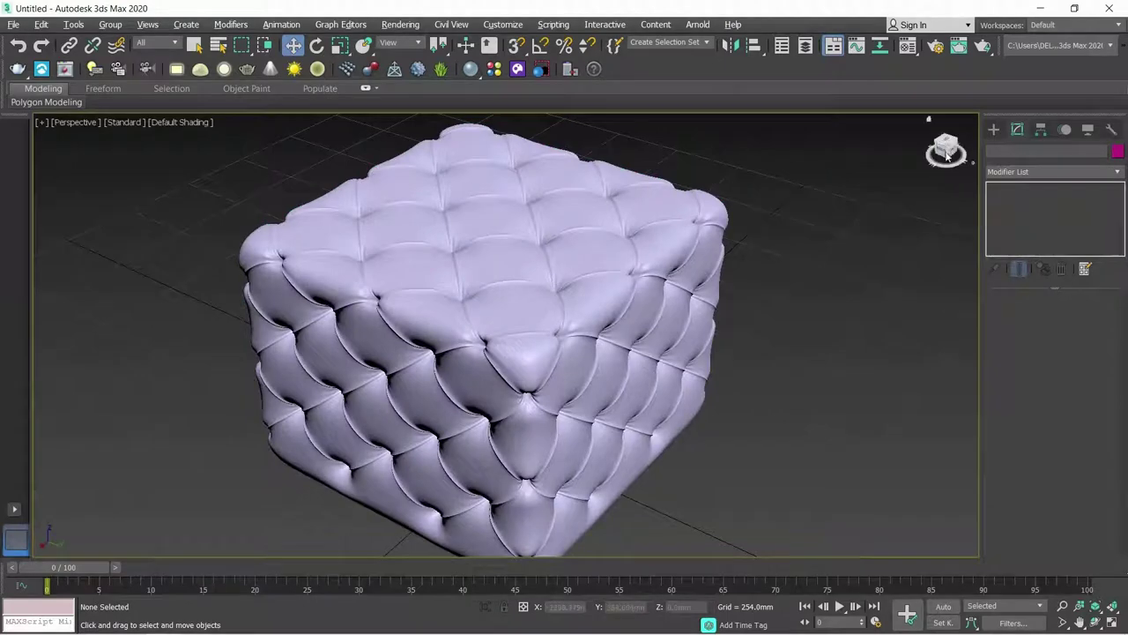
pyautogui.moveTo(947, 155); pyautogui.dragTo(961, 180)
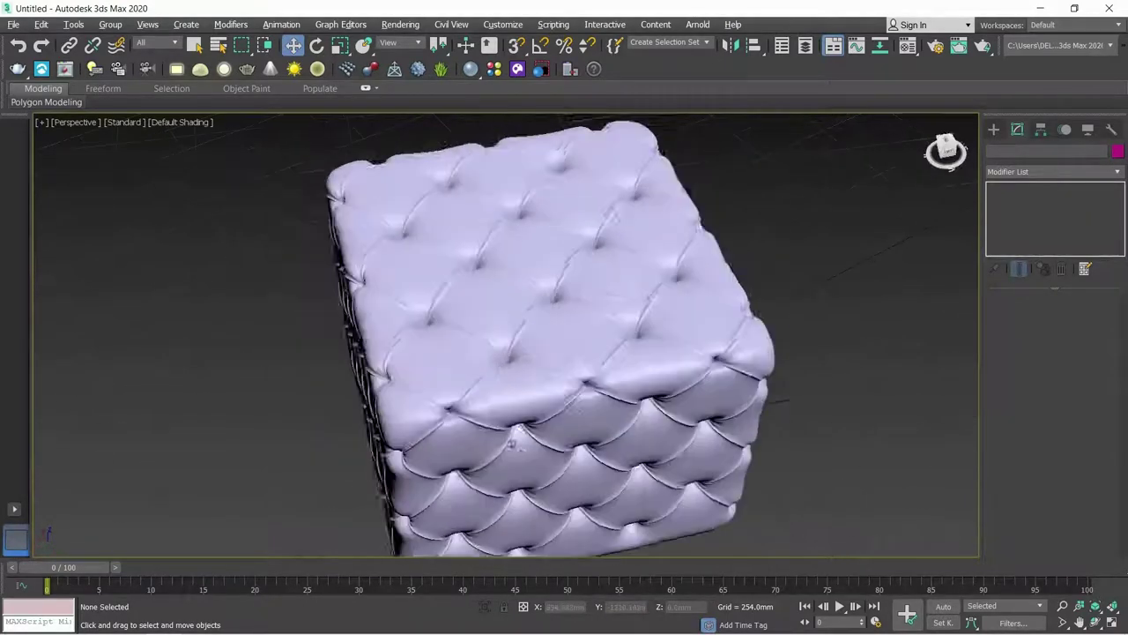
pyautogui.keyDown('alt'); pyautogui.moveTo(511, 443); pyautogui.dragTo(511, 444, button='middle'); pyautogui.keyUp('alt')
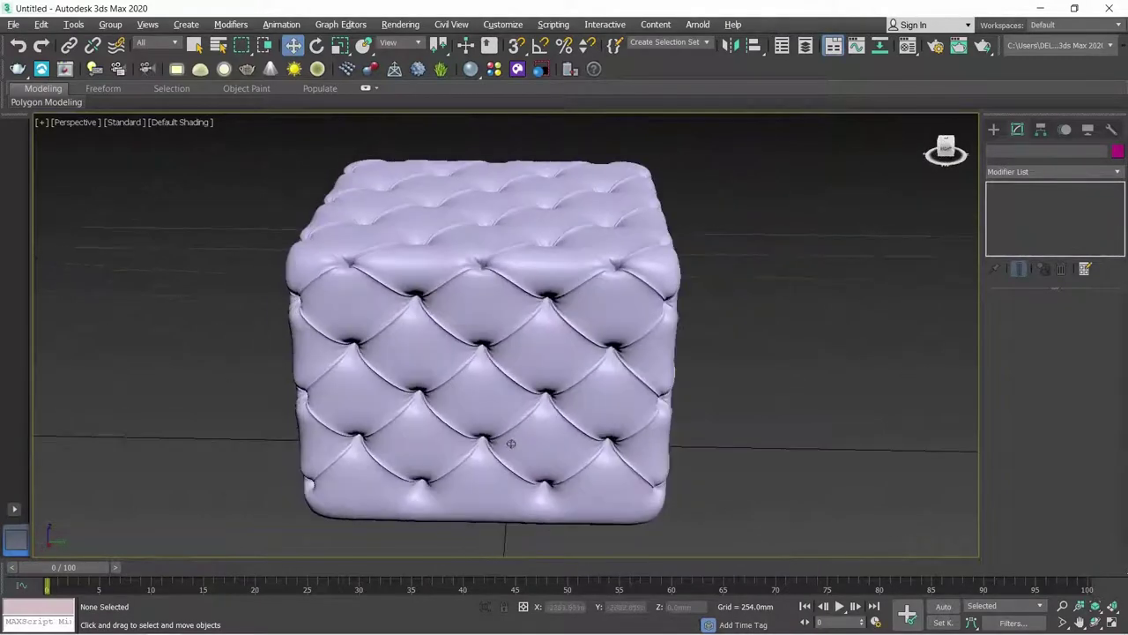
# Step: Assign the dark blue VRayMtl '01 - Default' to Box001 from the Material Editor
pyautogui.click(909, 47)
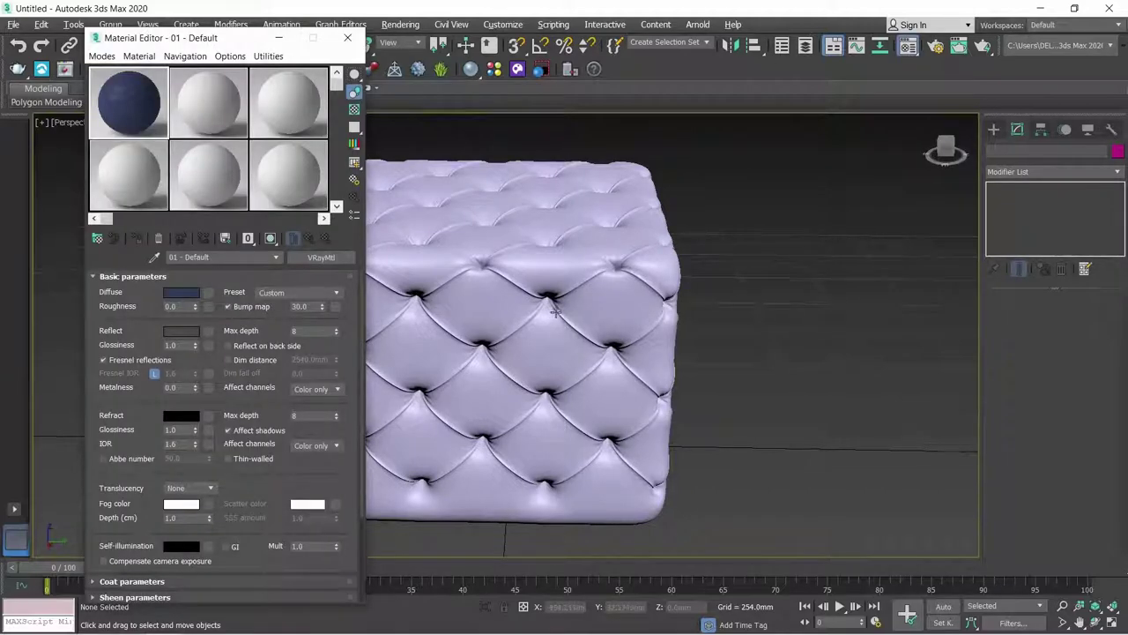
pyautogui.scroll(-3, 556, 312)
pyautogui.scroll(3, 525, 310)
pyautogui.click(529, 310)
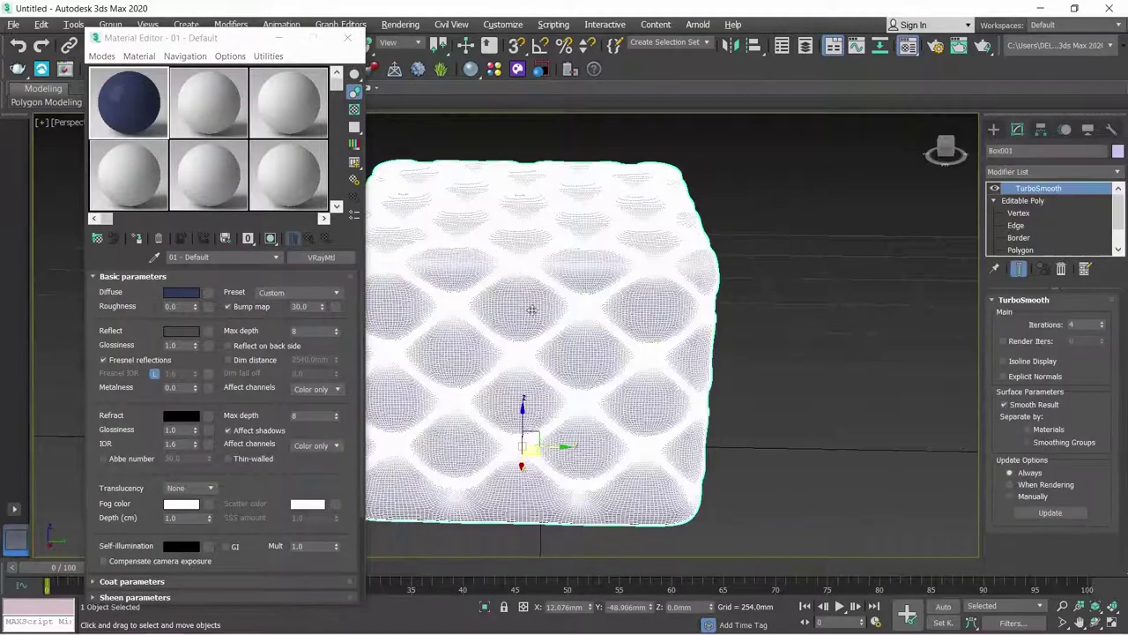
pyautogui.click(136, 240)
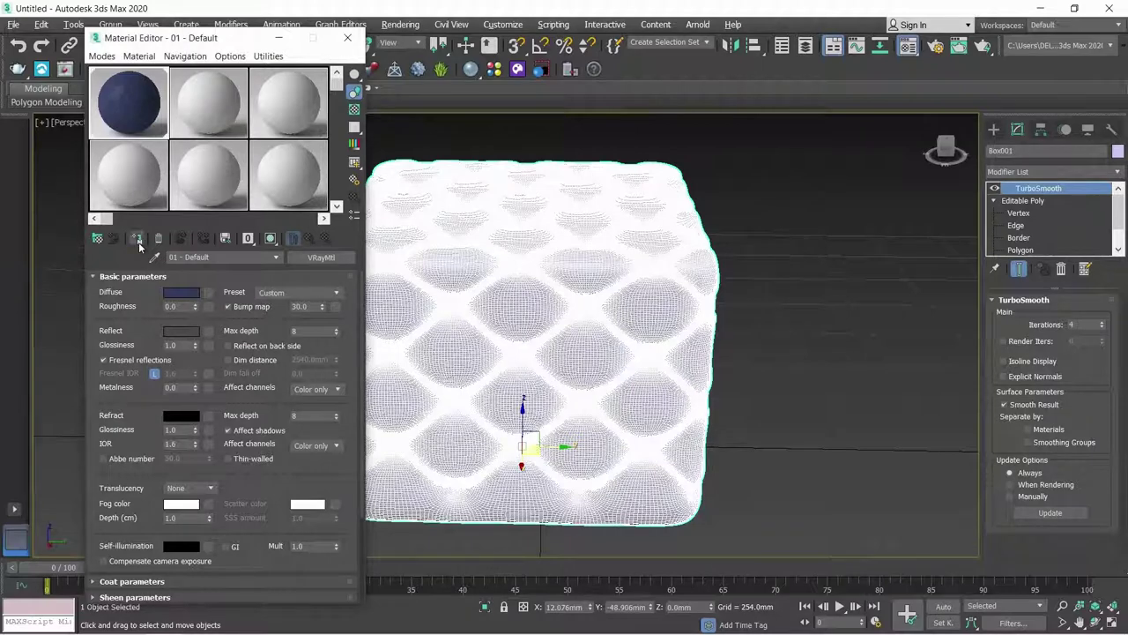
pyautogui.click(347, 37)
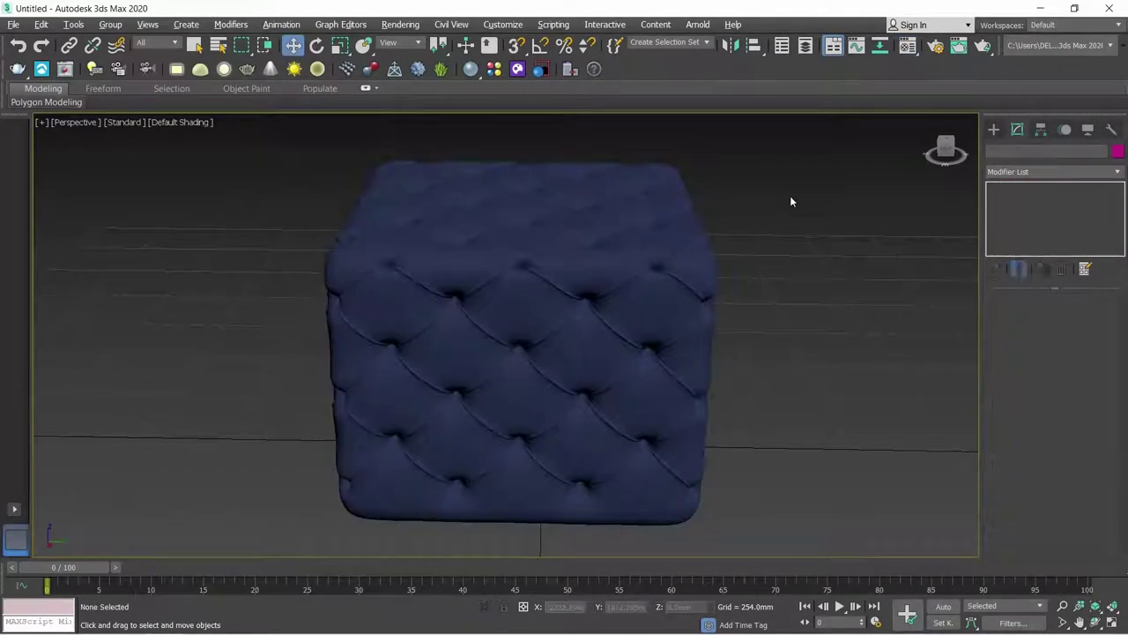
pyautogui.click(937, 159)
pyautogui.moveTo(948, 150); pyautogui.dragTo(935, 168)
pyautogui.keyDown('alt'); pyautogui.moveTo(511, 353); pyautogui.dragTo(432, 326, button='middle'); pyautogui.keyUp('alt')
pyautogui.moveTo(460, 359)
pyautogui.keyDown('alt'); pyautogui.mouseDown(button='middle')
pyautogui.moveTo(546, 317)
pyautogui.moveTo(600, 322)
pyautogui.moveTo(608, 291)
pyautogui.mouseUp(button='middle'); pyautogui.keyUp('alt')
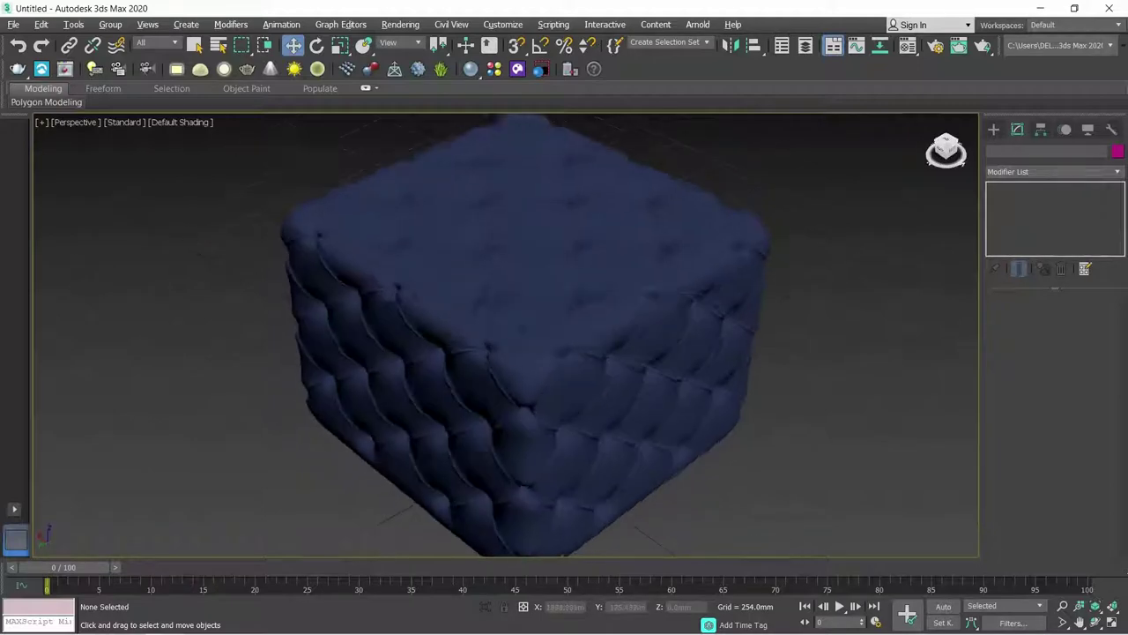
pyautogui.keyDown('alt'); pyautogui.moveTo(424, 298); pyautogui.dragTo(500, 344, button='middle'); pyautogui.keyUp('alt')
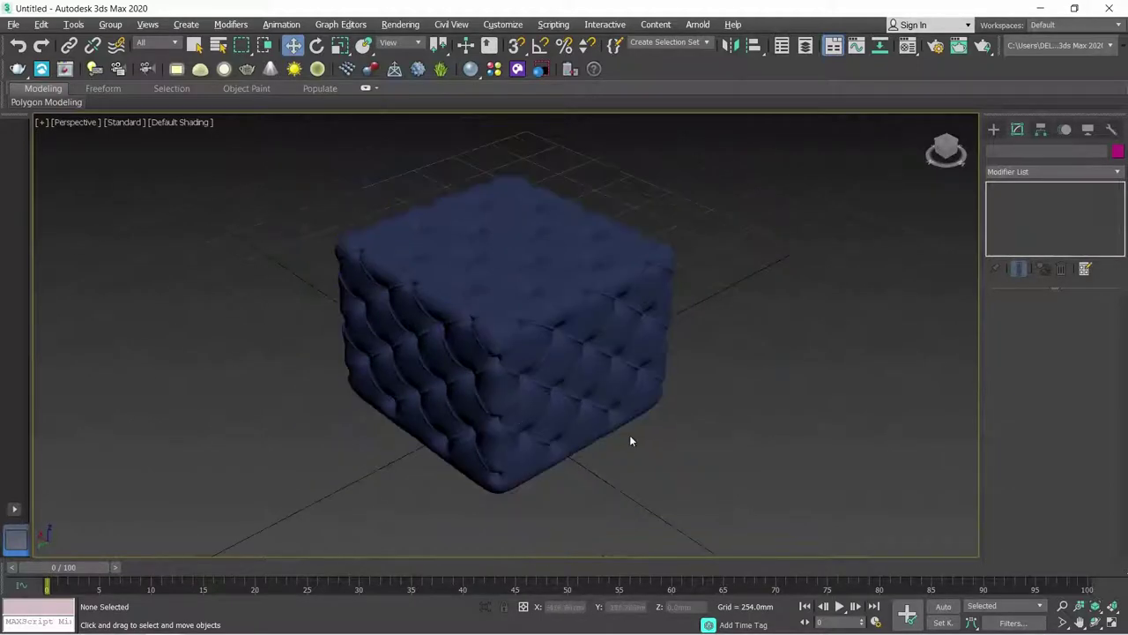
pyautogui.scroll(5, 631, 440)
pyautogui.scroll(-5, 693, 433)
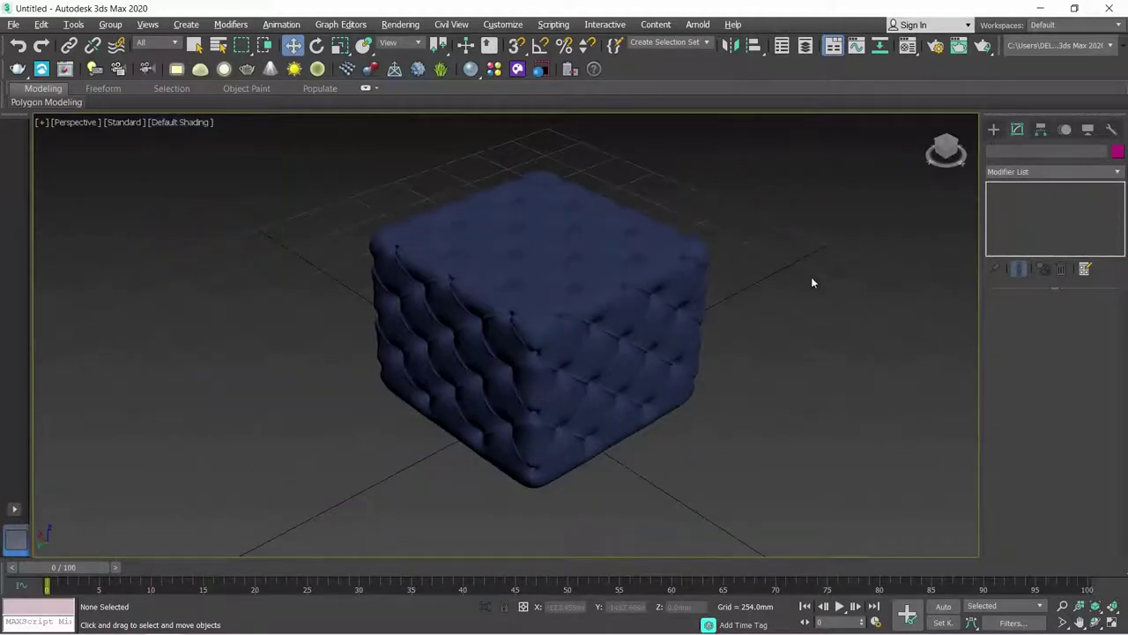